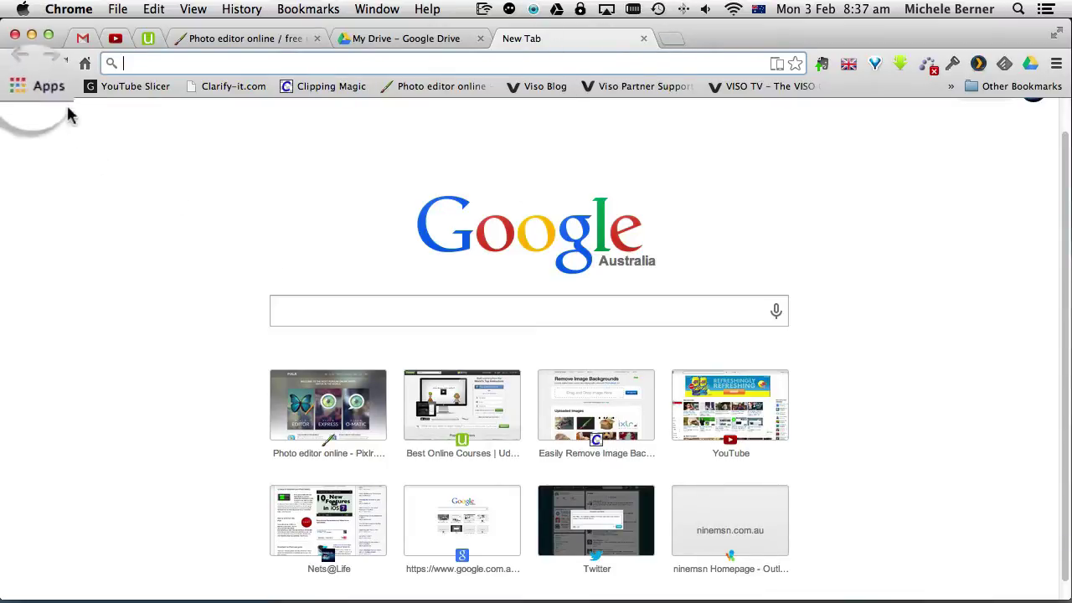
# Step: Browse both pages of installed Chrome apps and launch Pixlr-o-matic
pyautogui.click(18, 89)
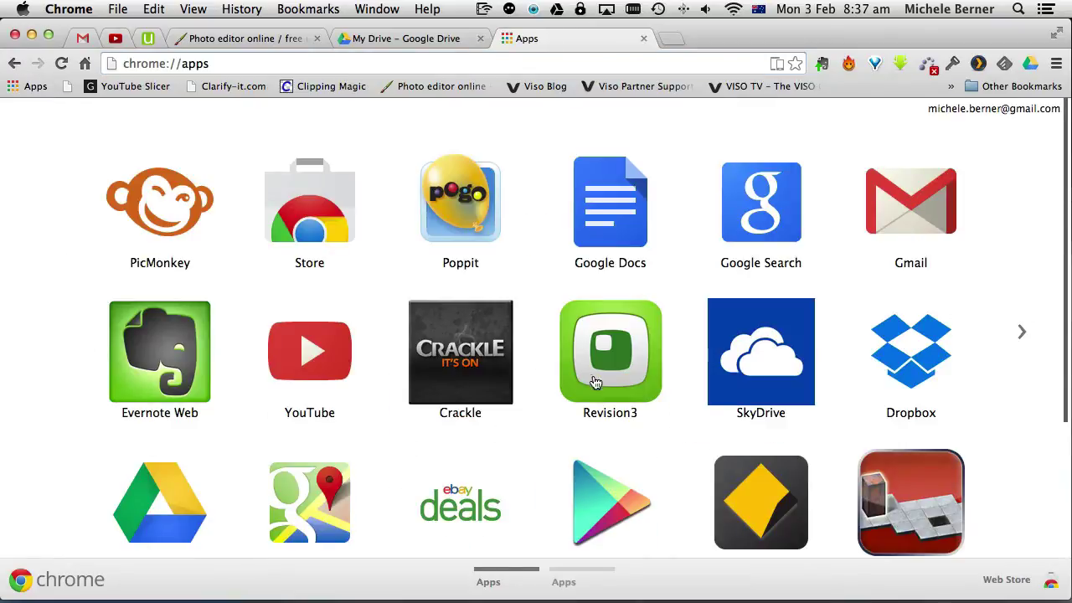
pyautogui.scroll(-3, 581, 377)
pyautogui.scroll(-2, 556, 371)
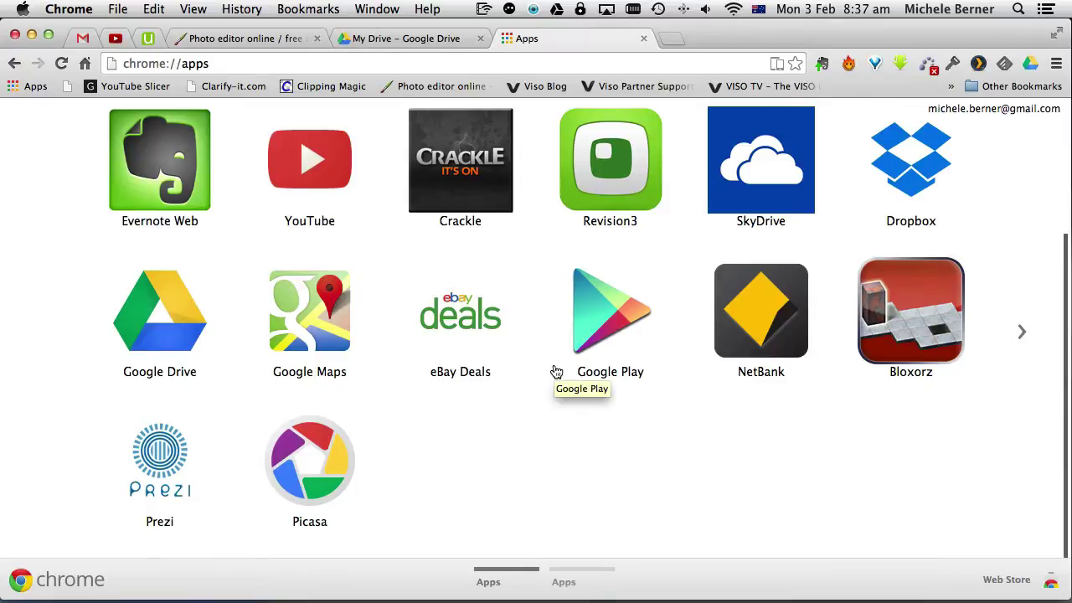
pyautogui.scroll(2, 556, 372)
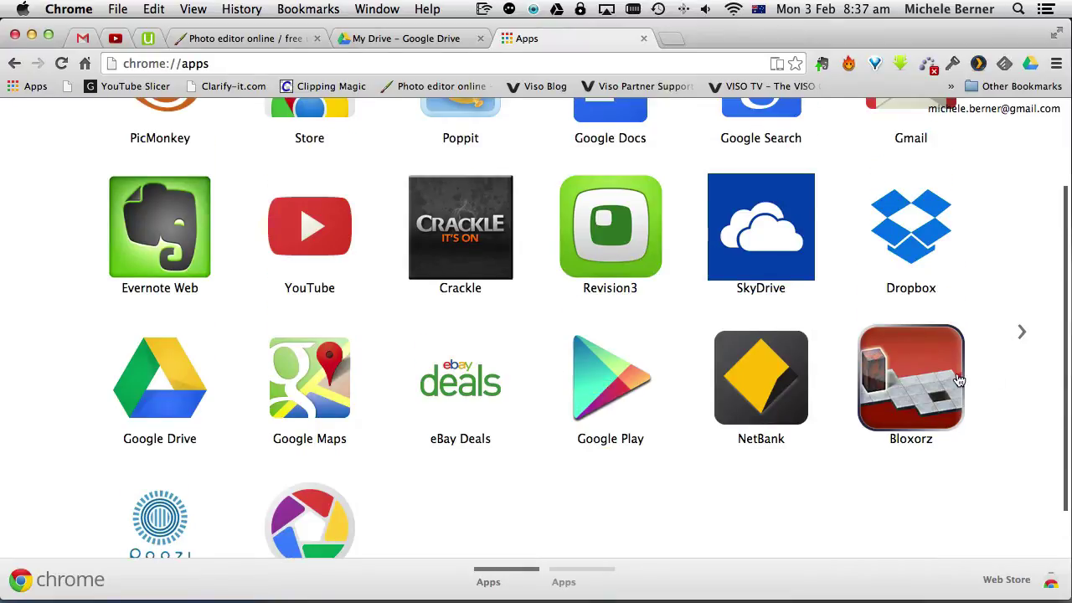
pyautogui.click(1020, 333)
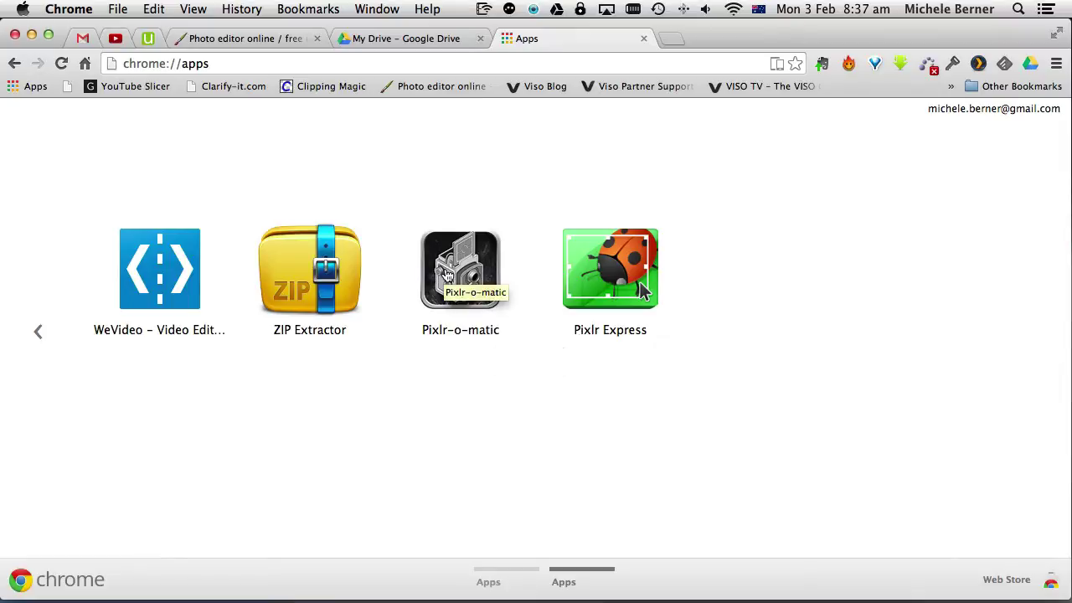
pyautogui.click(448, 276)
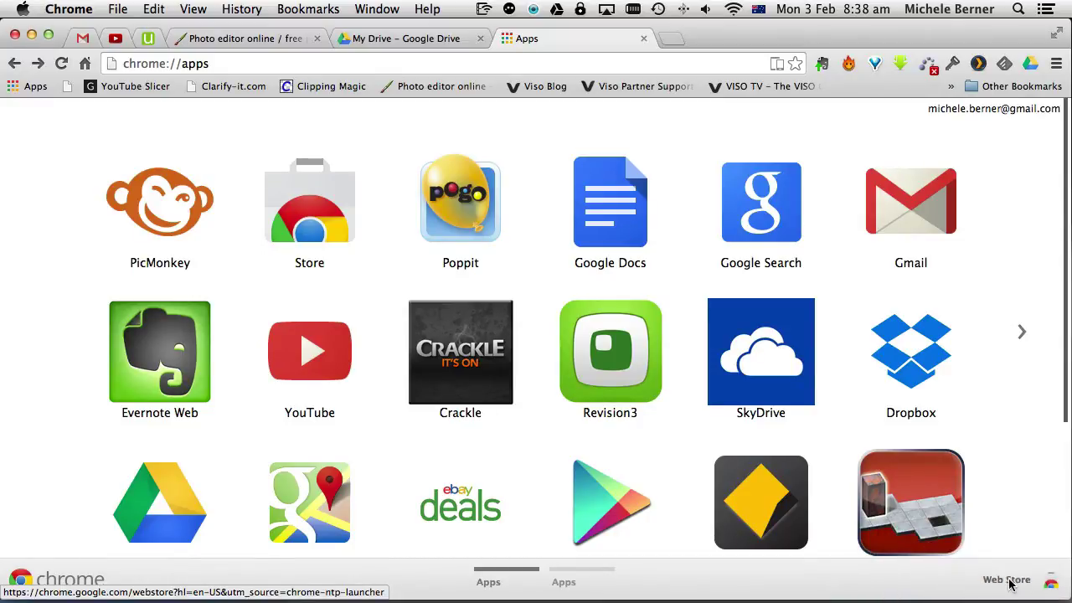
# Step: Open chrome://extensions from the Window menu and scroll through the installed extensions
pyautogui.click(377, 9)
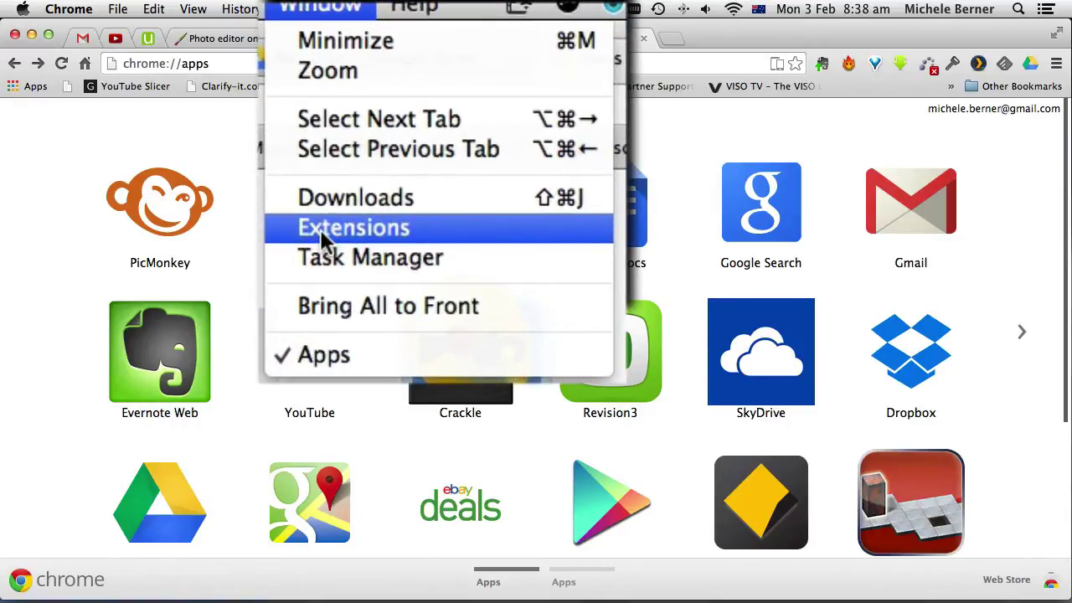
pyautogui.click(377, 116)
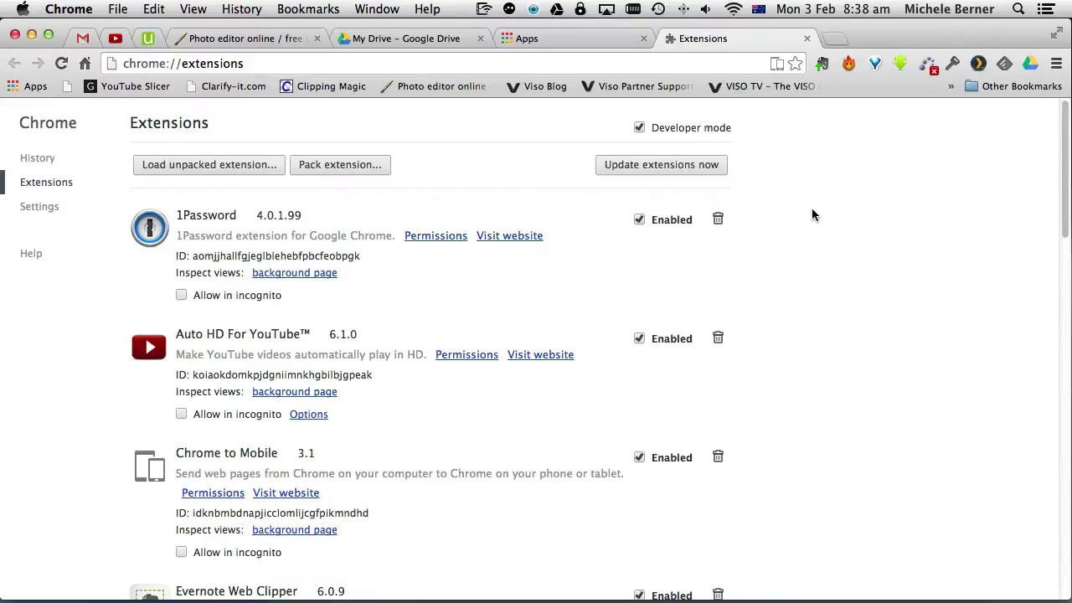
pyautogui.scroll(-4, 811, 218)
pyautogui.scroll(-15, 810, 222)
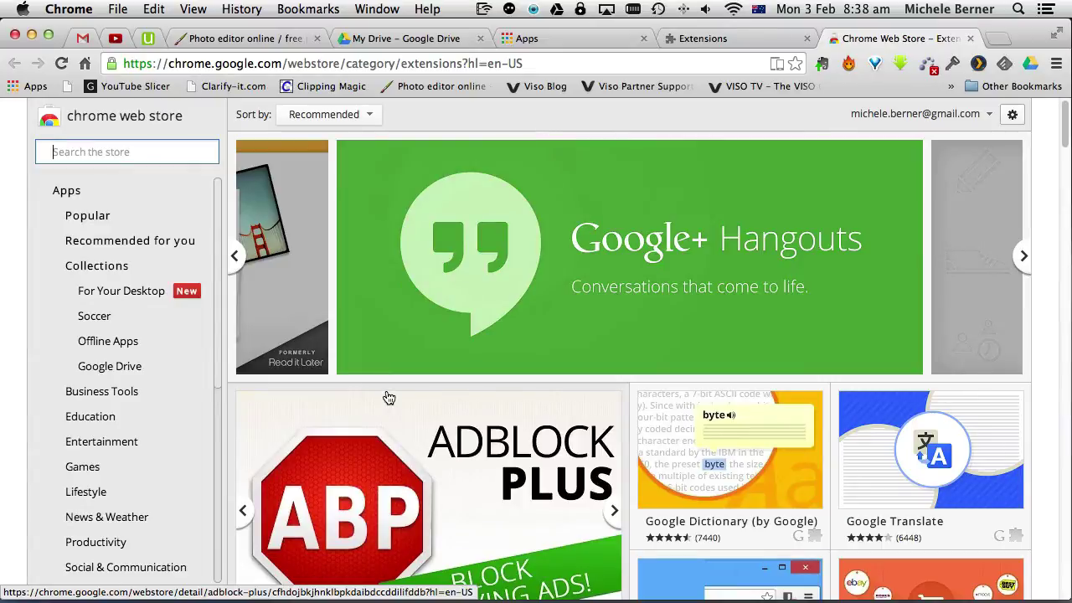
# Step: In a new tab's apps page, drag ZIP Extractor from the second page onto the first
pyautogui.click(997, 39)
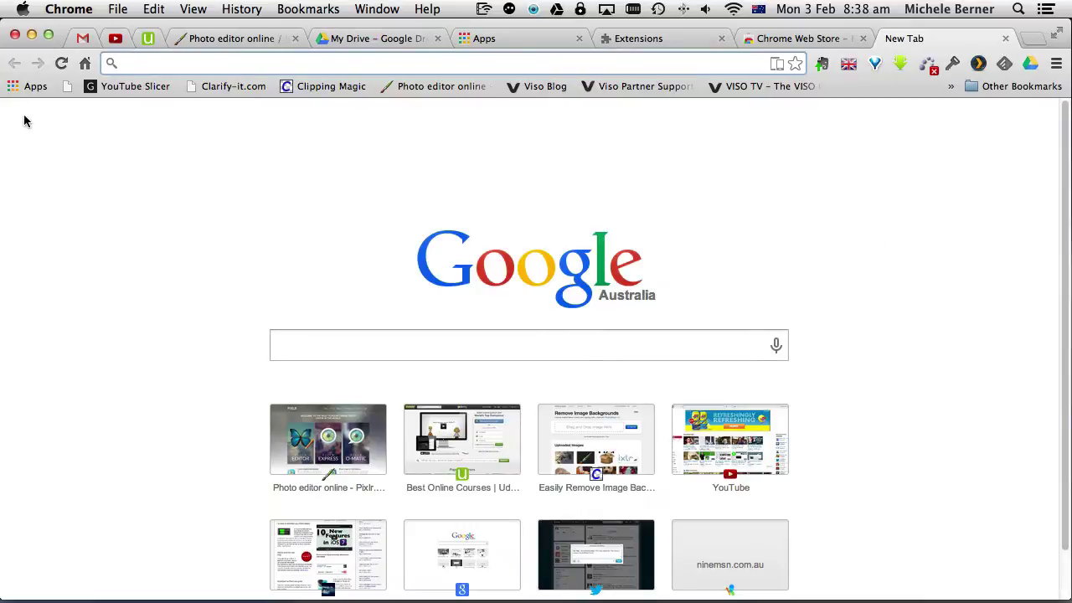
pyautogui.click(31, 87)
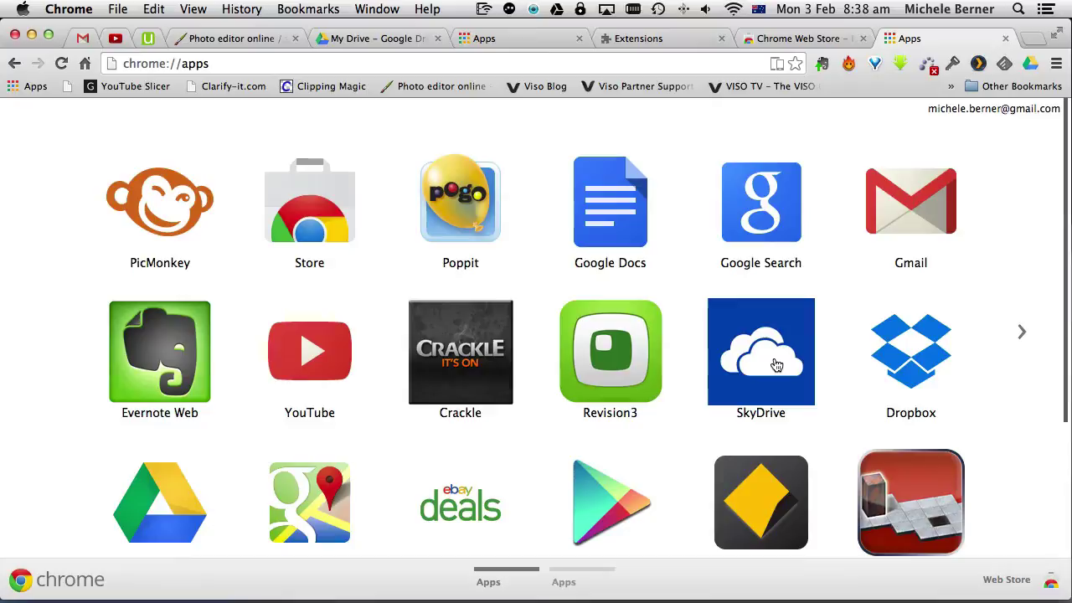
pyautogui.scroll(-2, 777, 365)
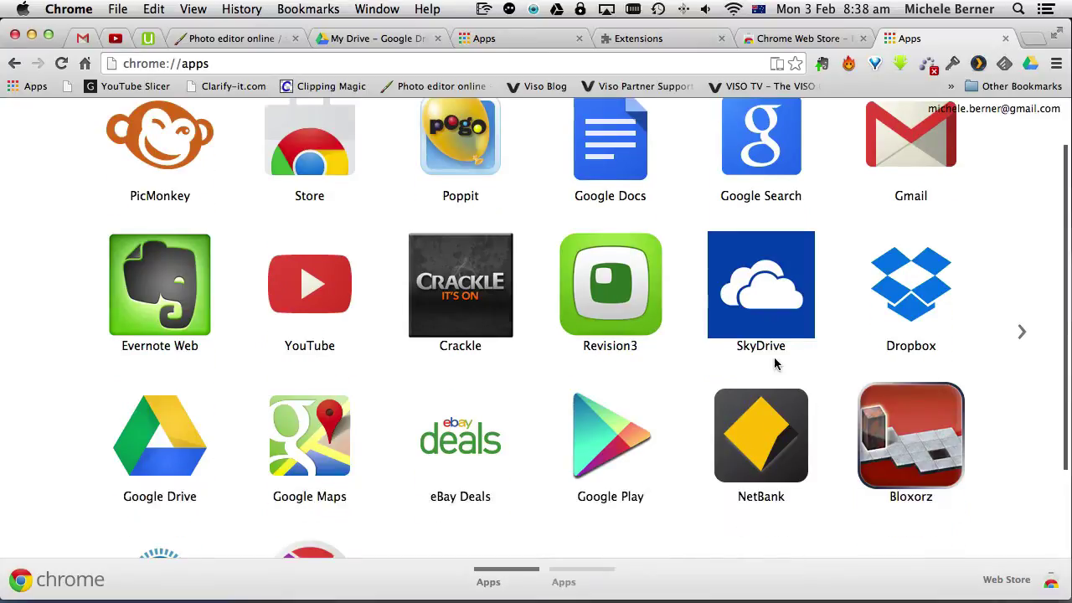
pyautogui.click(1022, 332)
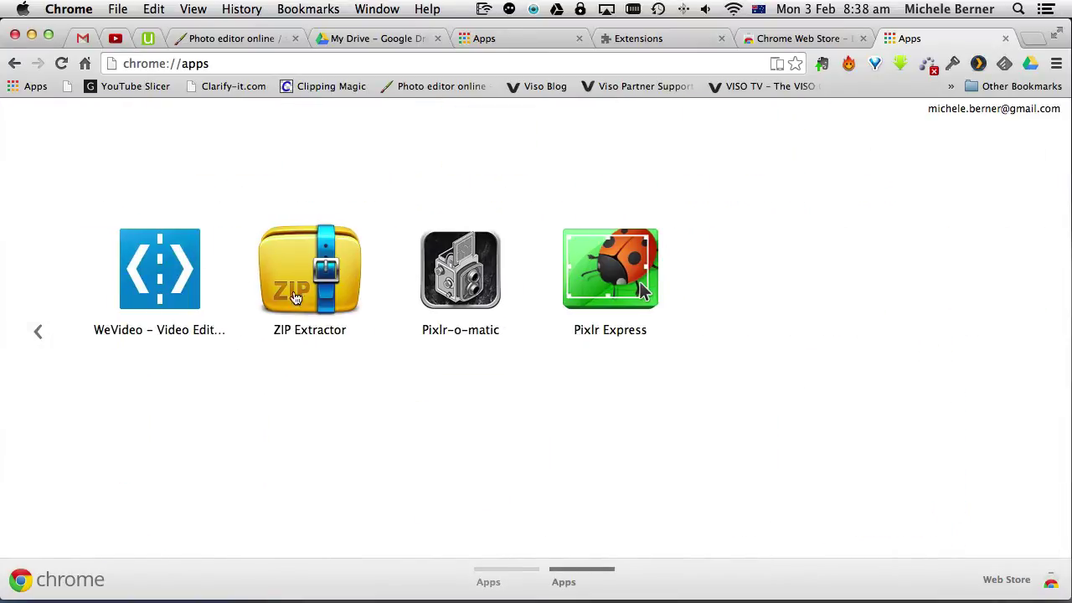
pyautogui.moveTo(287, 295); pyautogui.dragTo(159, 453)
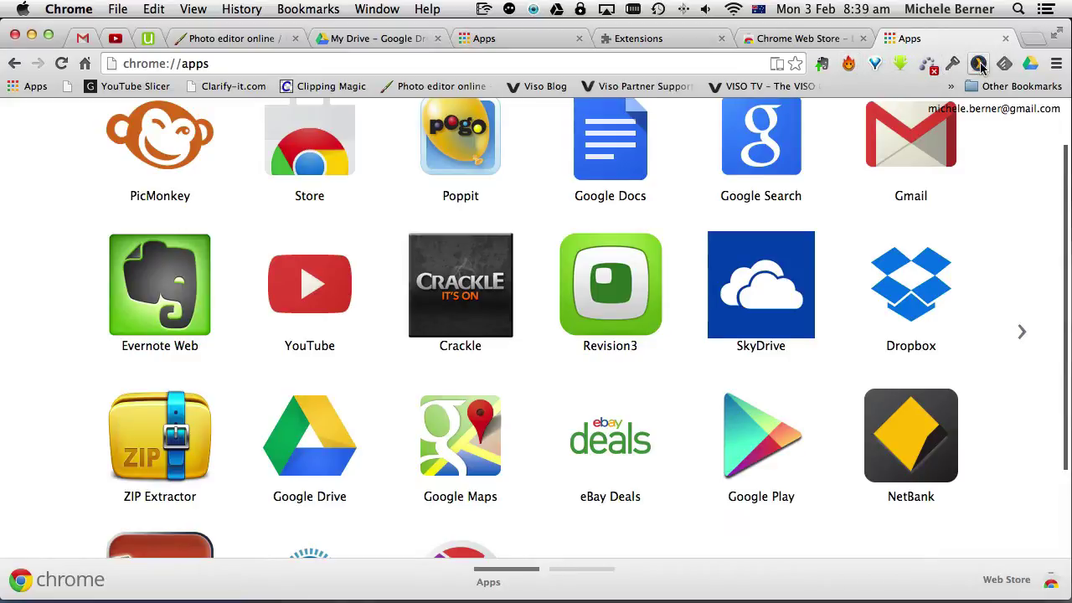
# Step: Try the Save to Google Drive and 1Password extensions, then collapse all tabs into OneTab
pyautogui.click(1031, 67)
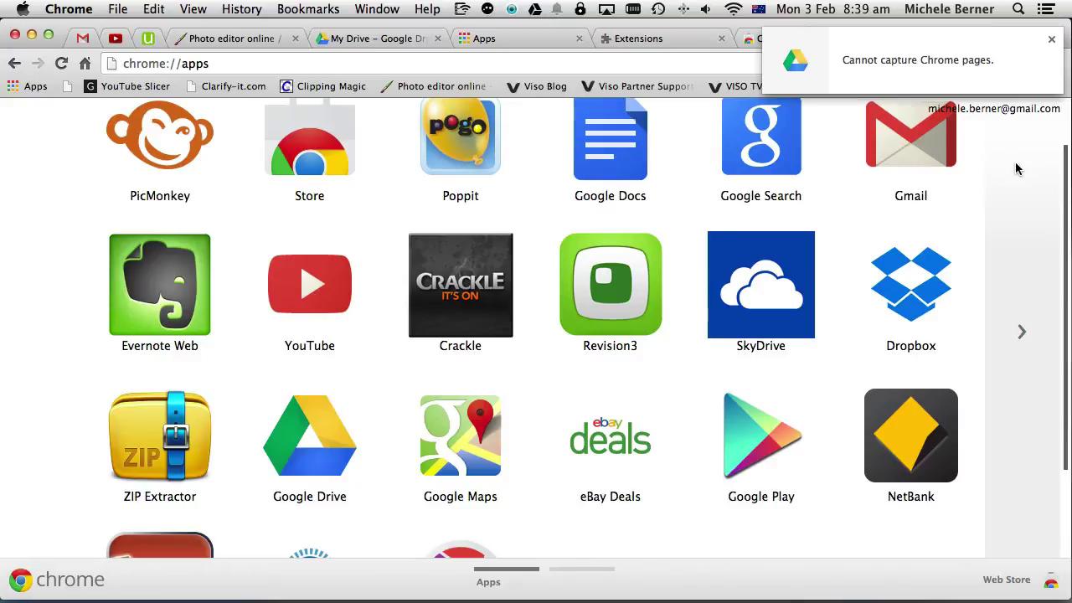
pyautogui.click(1015, 161)
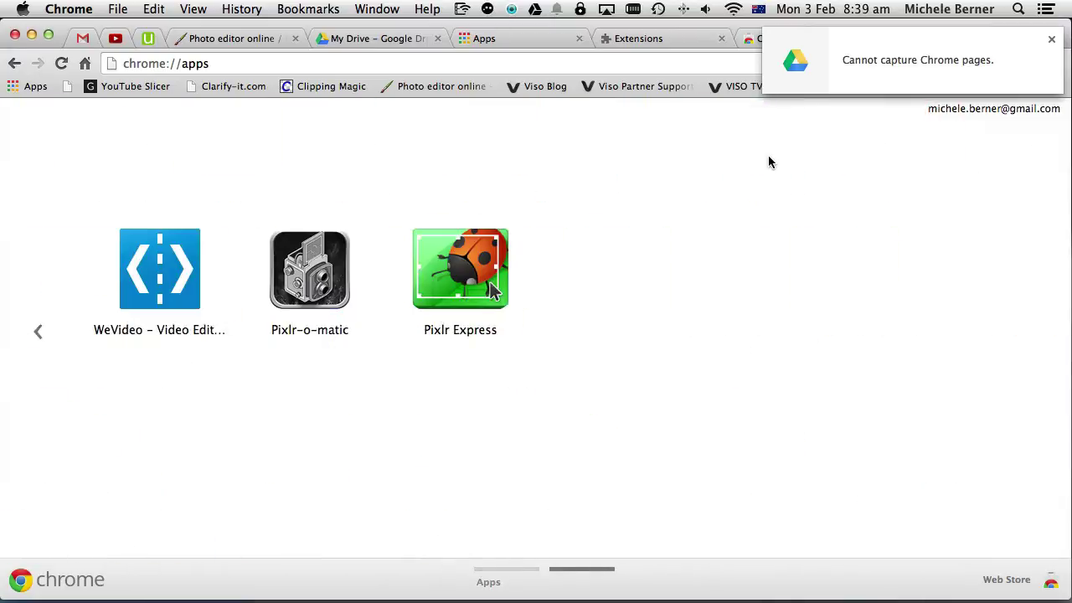
pyautogui.click(1052, 39)
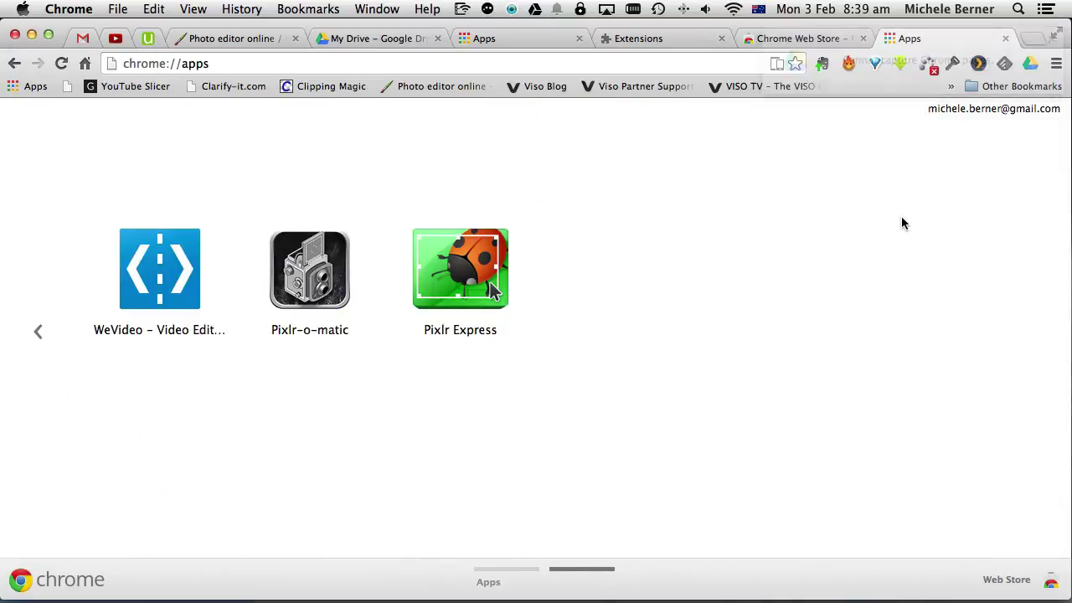
pyautogui.click(952, 67)
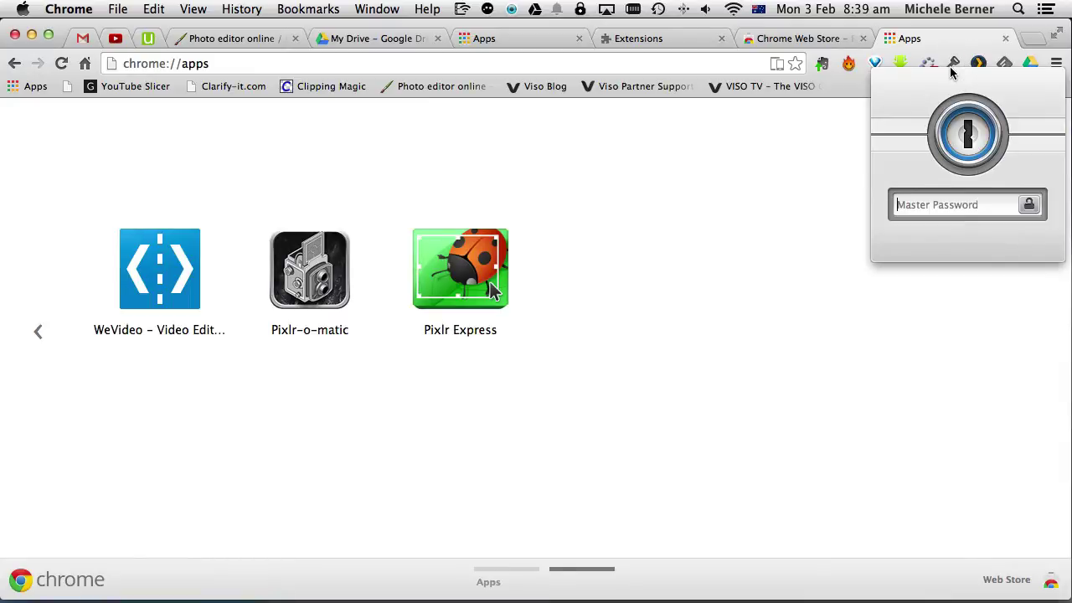
pyautogui.click(823, 166)
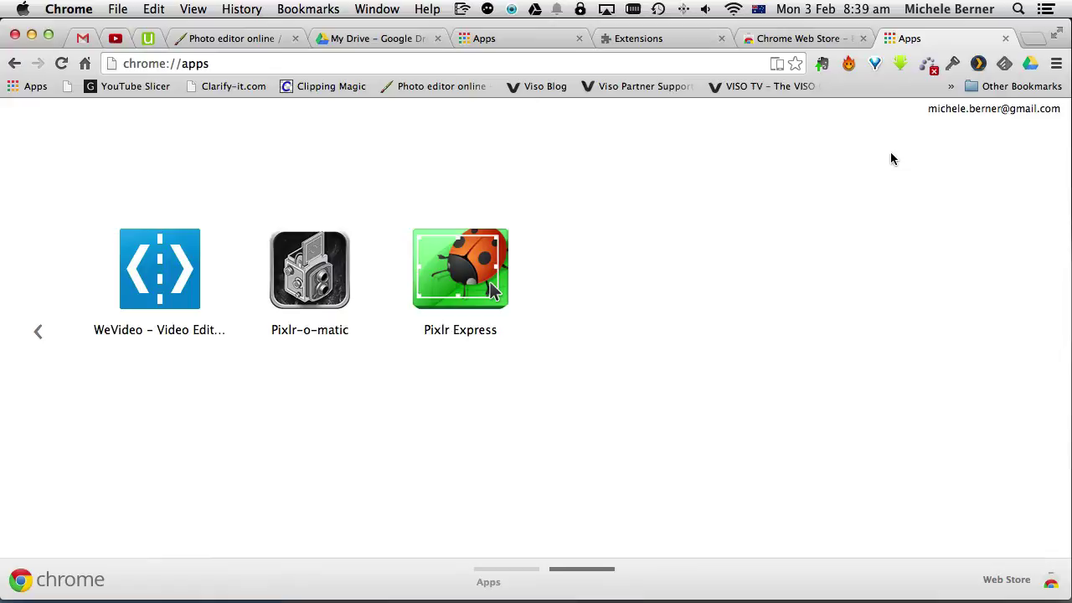
pyautogui.click(873, 66)
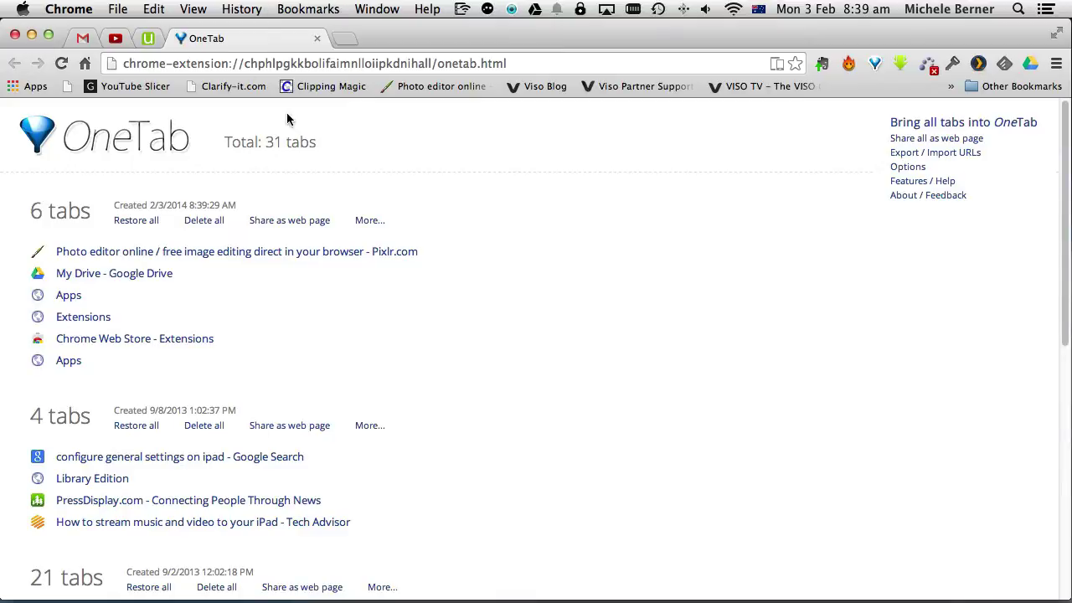
pyautogui.click(316, 39)
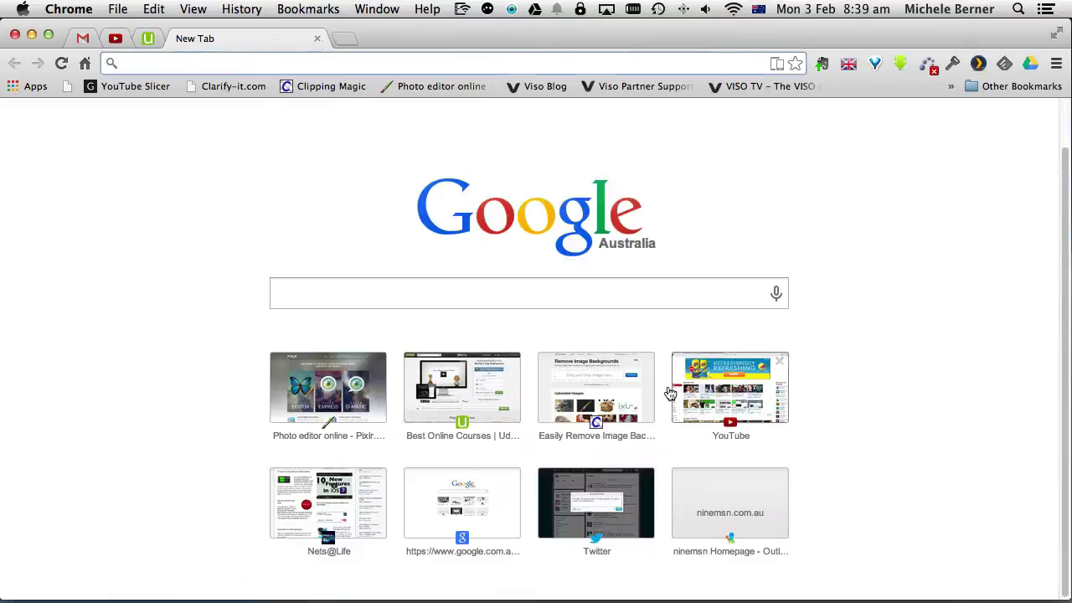
pyautogui.click(12, 87)
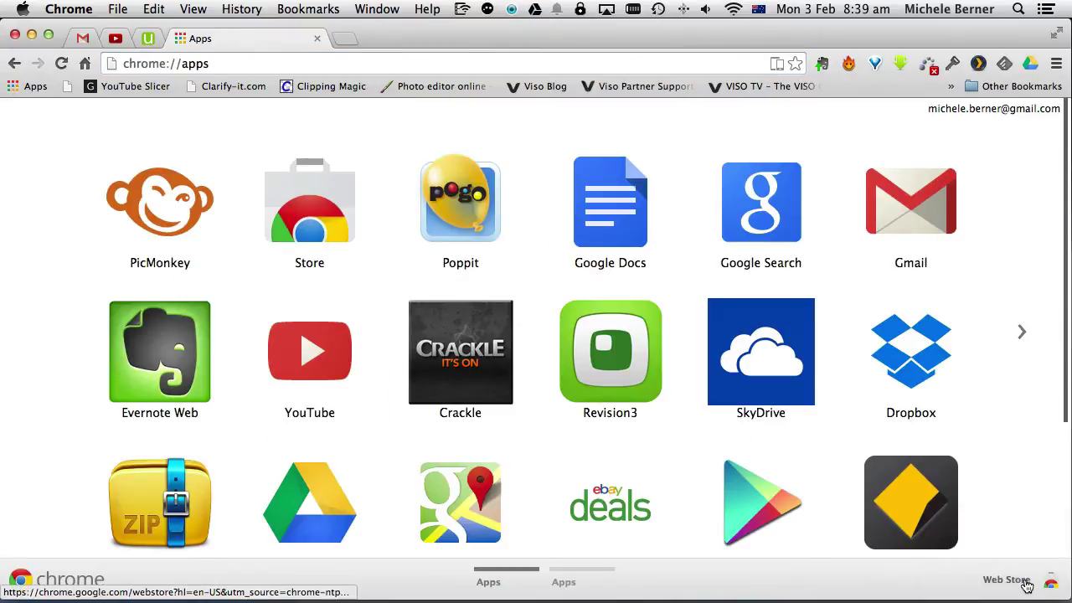
pyautogui.click(1023, 582)
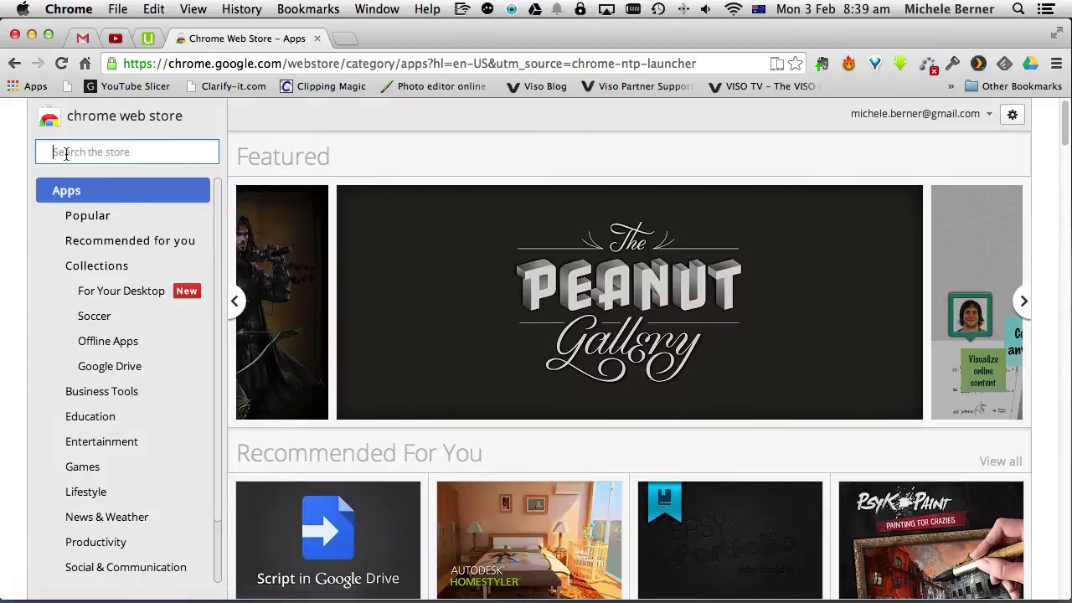
pyautogui.write('pixlr')
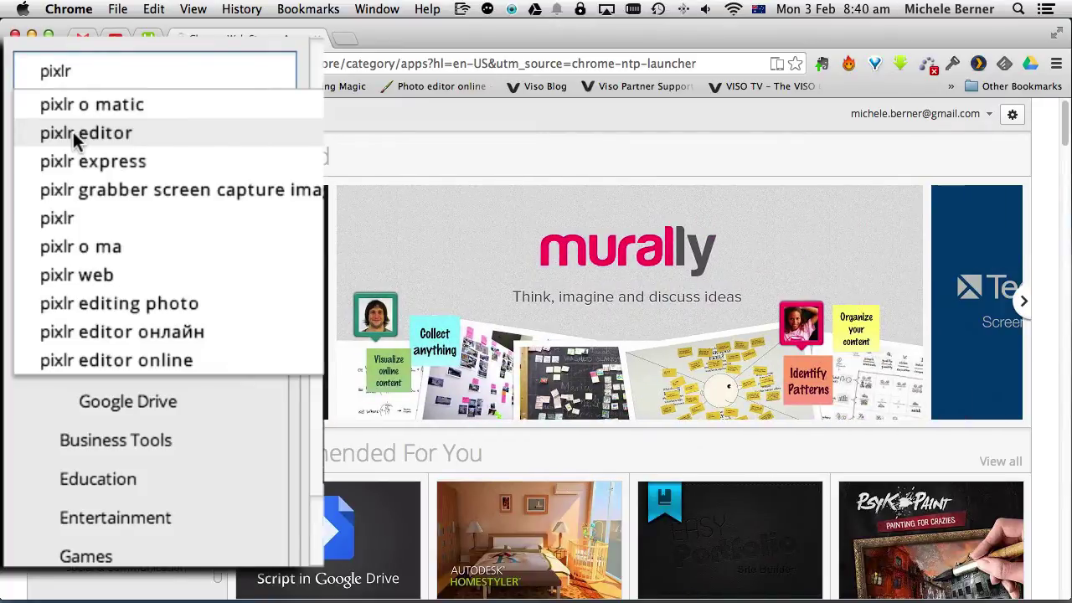
pyautogui.click(186, 452)
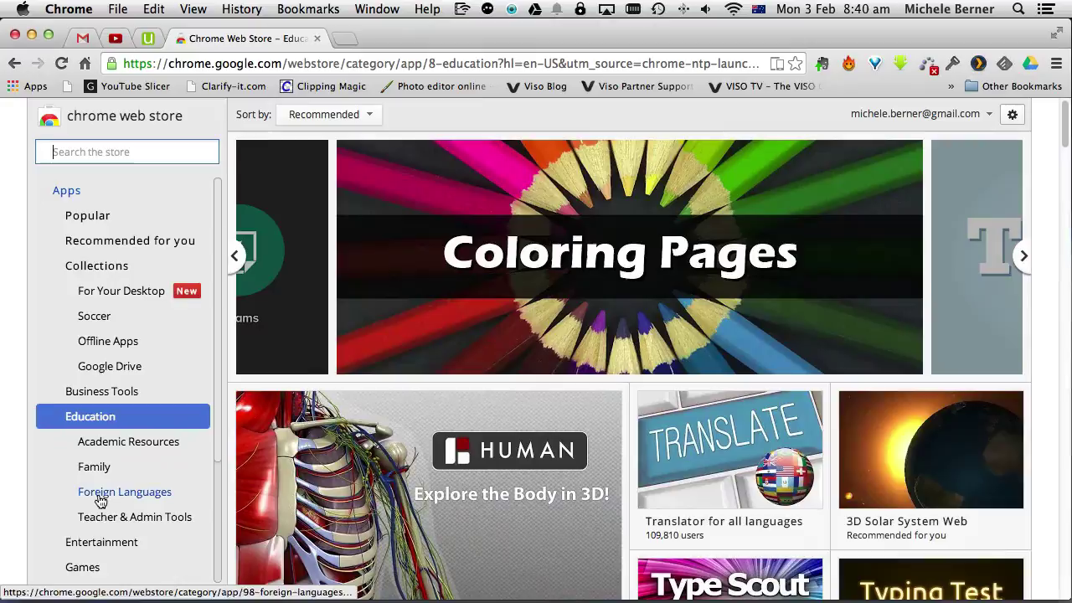
pyautogui.scroll(-10, 119, 544)
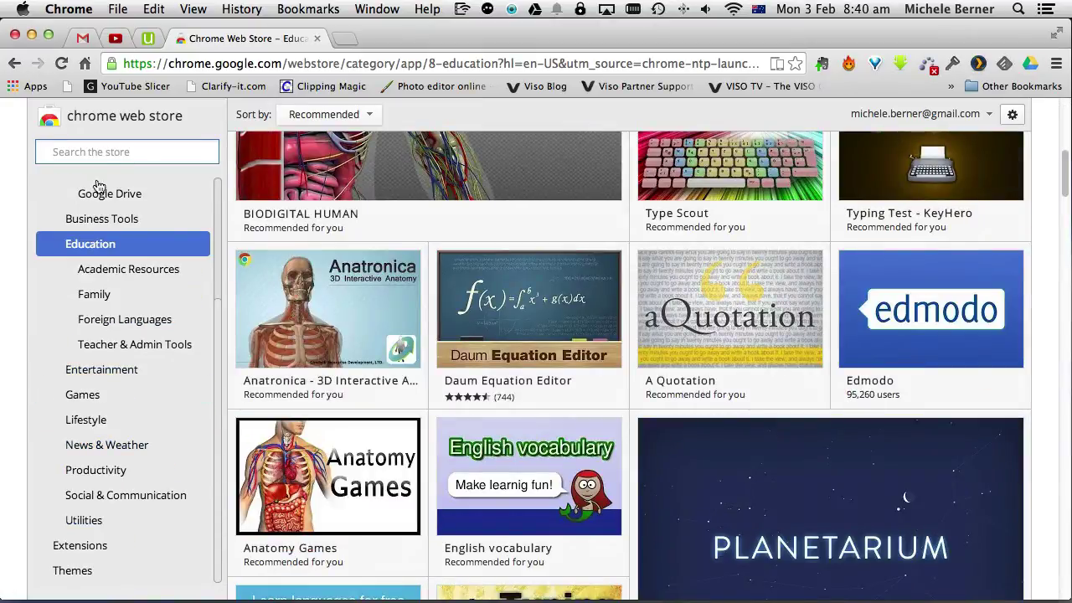
pyautogui.scroll(-4, 730, 168)
pyautogui.scroll(-4, 731, 168)
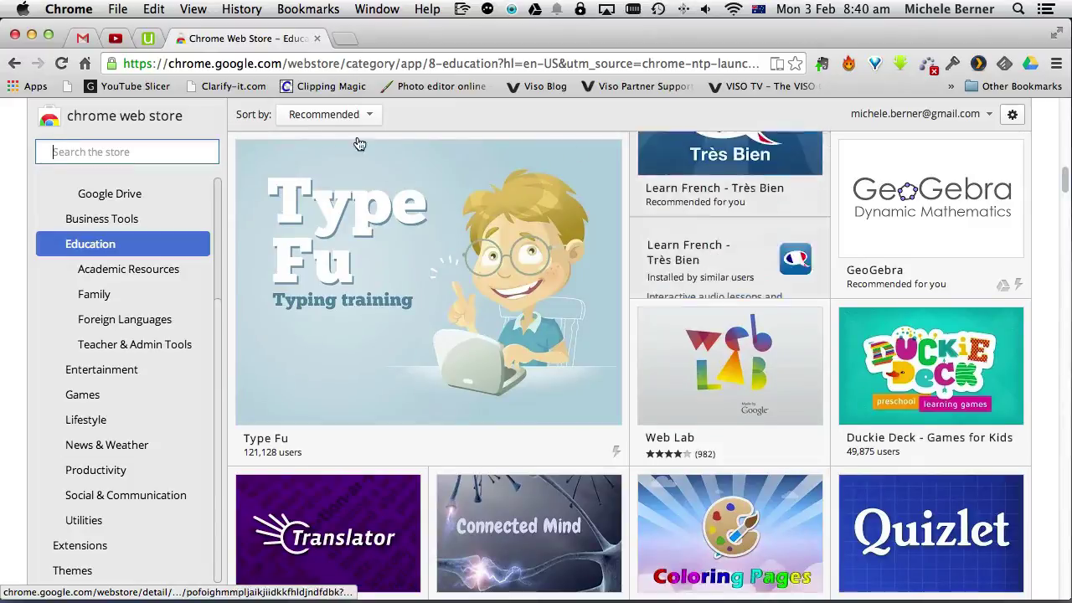
pyautogui.scroll(-5, 356, 143)
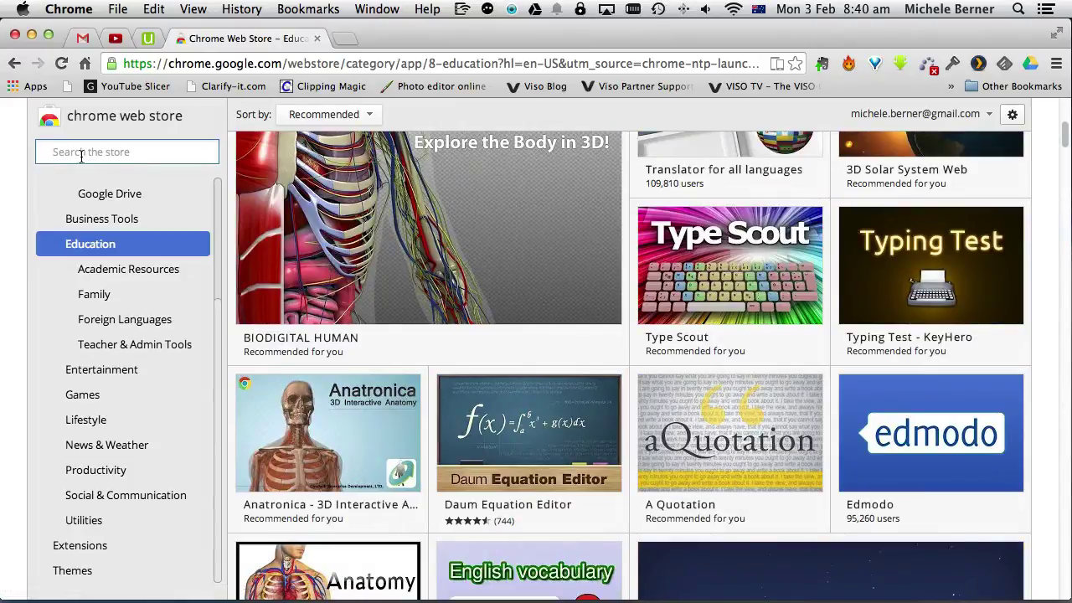
# Step: Search the store for 'pixlr editor', then return to the broader 'pixlr' results and browse them
pyautogui.write('pixlr')
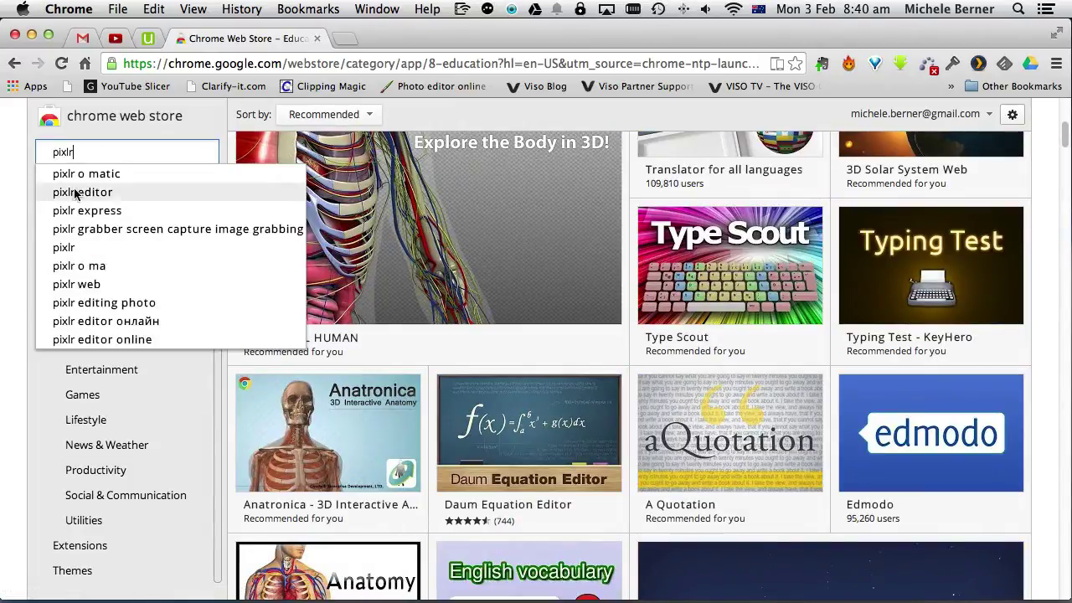
pyautogui.click(80, 191)
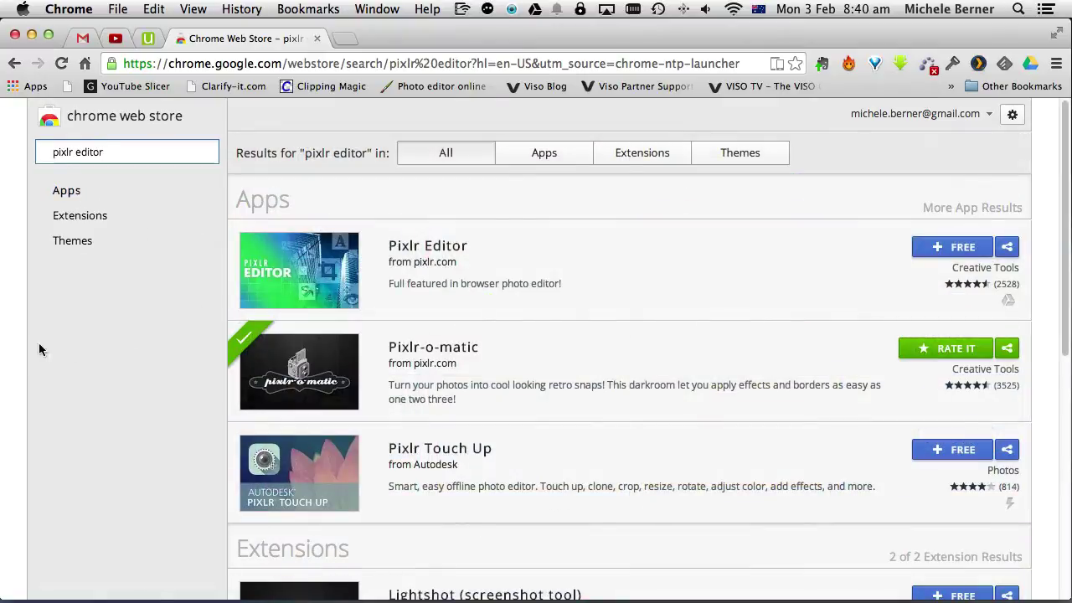
pyautogui.press('super+bracketleft')
pyautogui.scroll(-2, 360, 314)
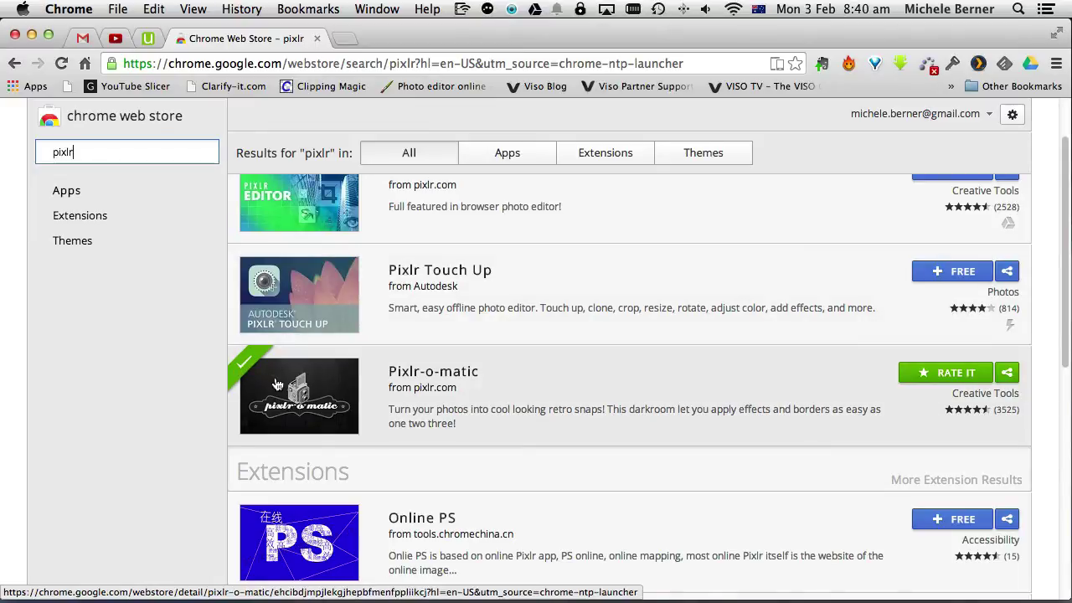
pyautogui.scroll(-3, 278, 393)
pyautogui.scroll(-2, 130, 382)
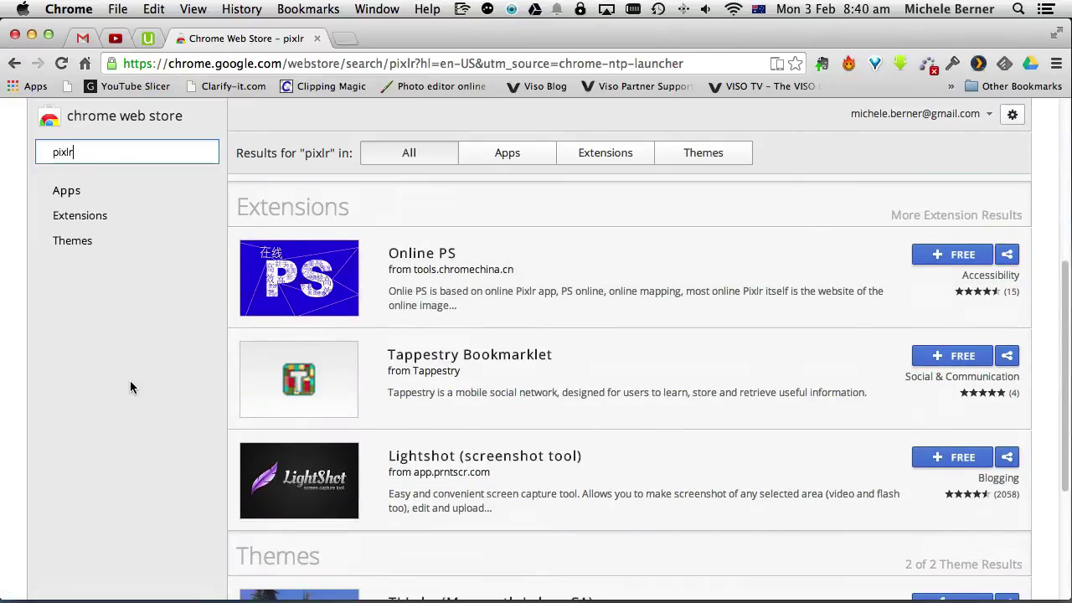
pyautogui.scroll(-1, 130, 387)
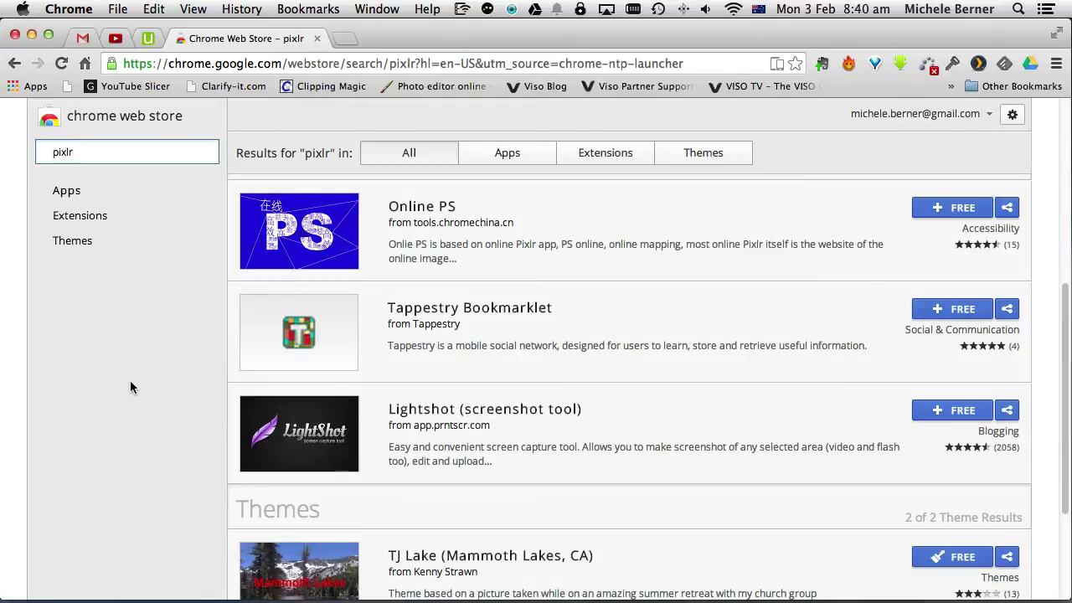
pyautogui.scroll(-3, 130, 387)
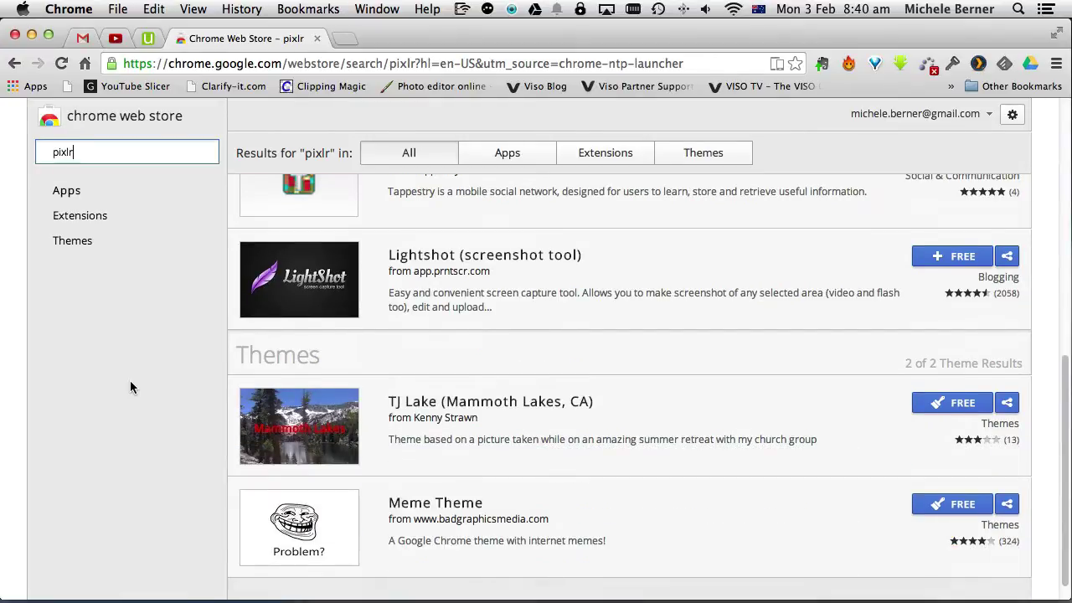
pyautogui.scroll(8, 466, 395)
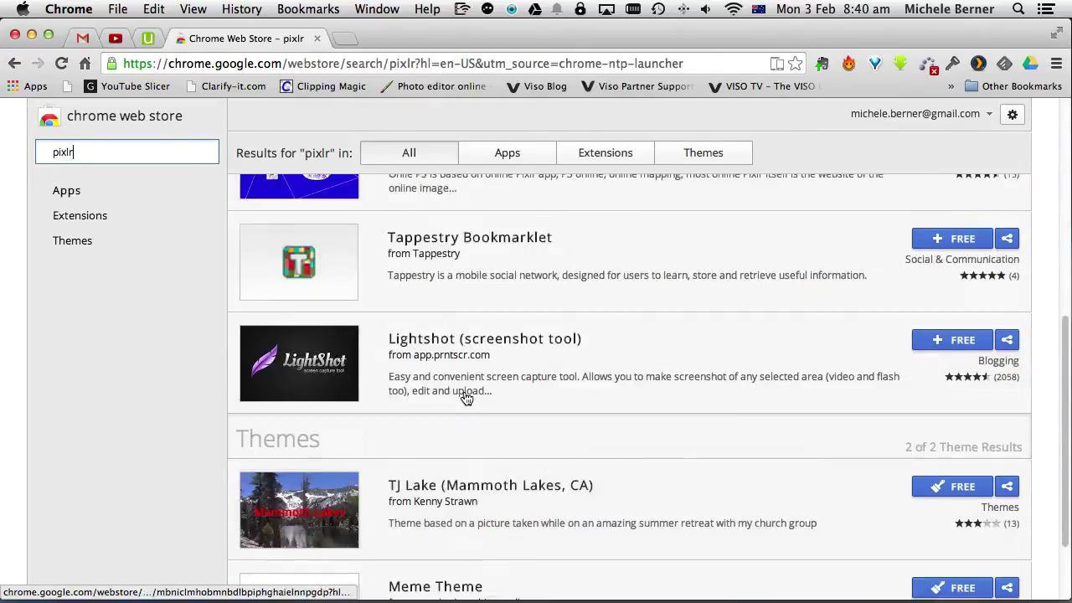
pyautogui.scroll(2, 466, 394)
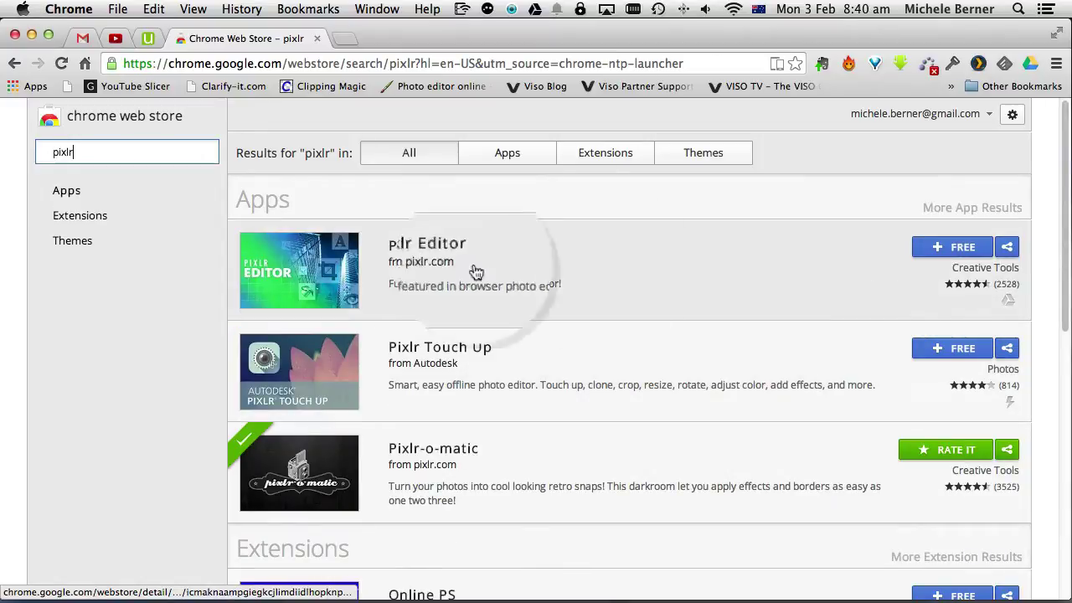
# Step: Add the free Pixlr Editor app to Chrome and confirm the installation
pyautogui.click(963, 250)
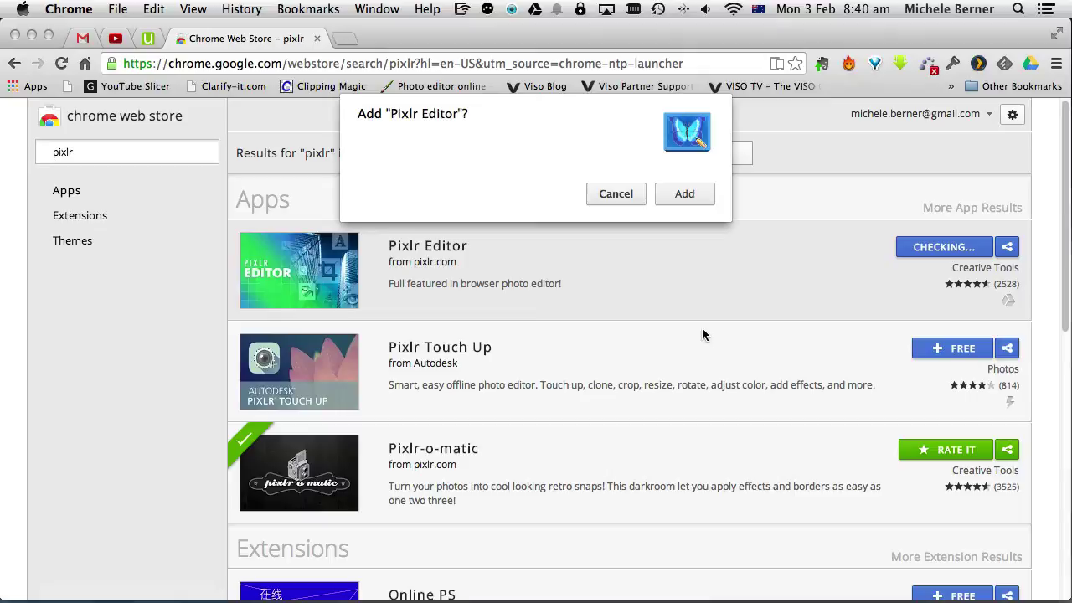
pyautogui.click(681, 196)
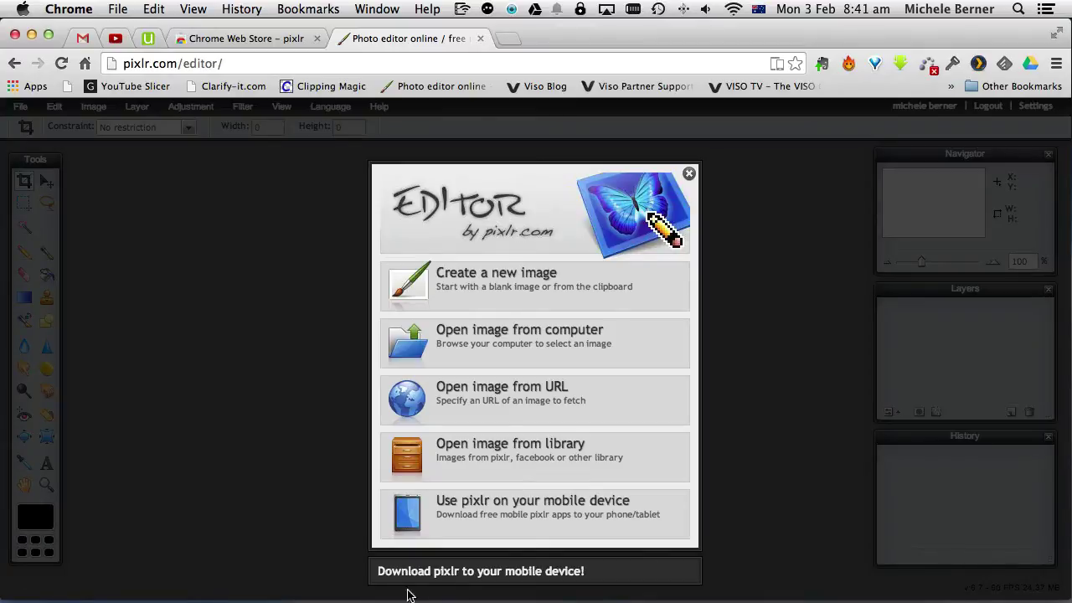
pyautogui.click(14, 63)
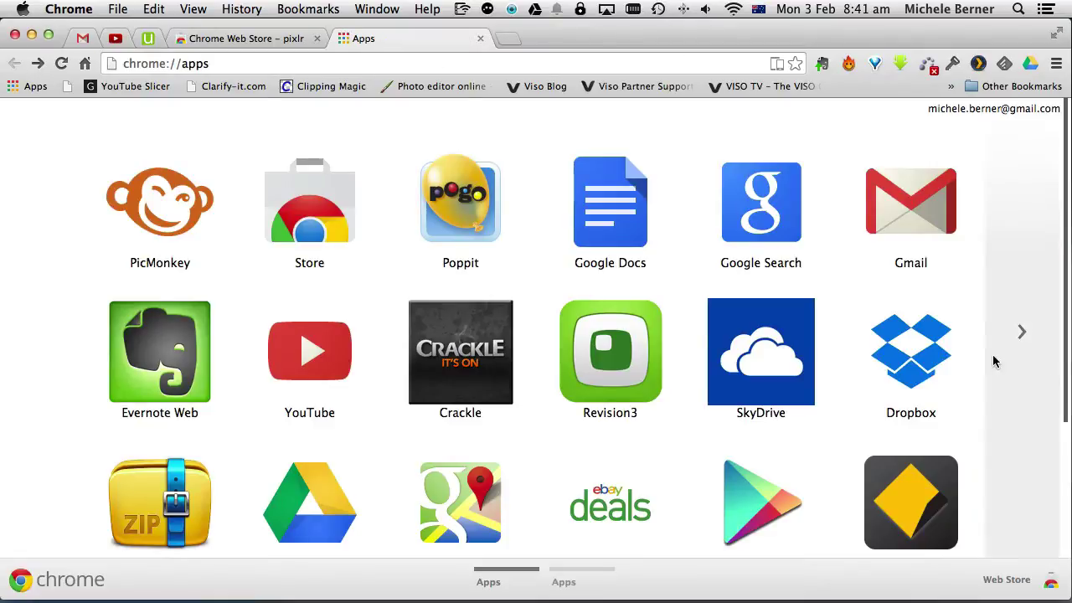
# Step: Page to the next screen of installed apps to look for Google Drive
pyautogui.click(1022, 332)
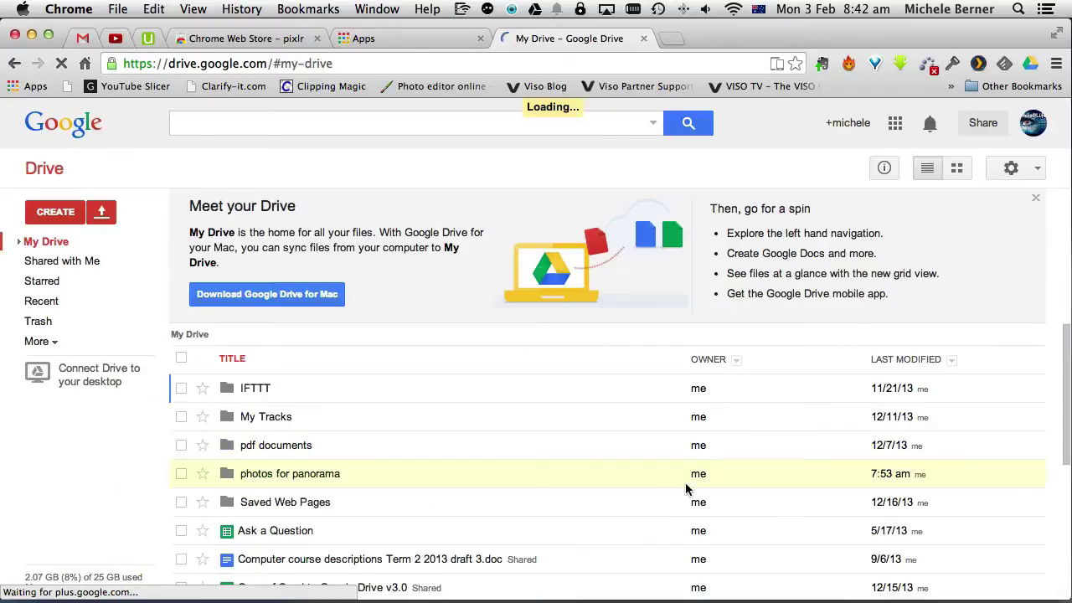
# Step: Scroll down the My Drive file list
pyautogui.scroll(-2, 428, 408)
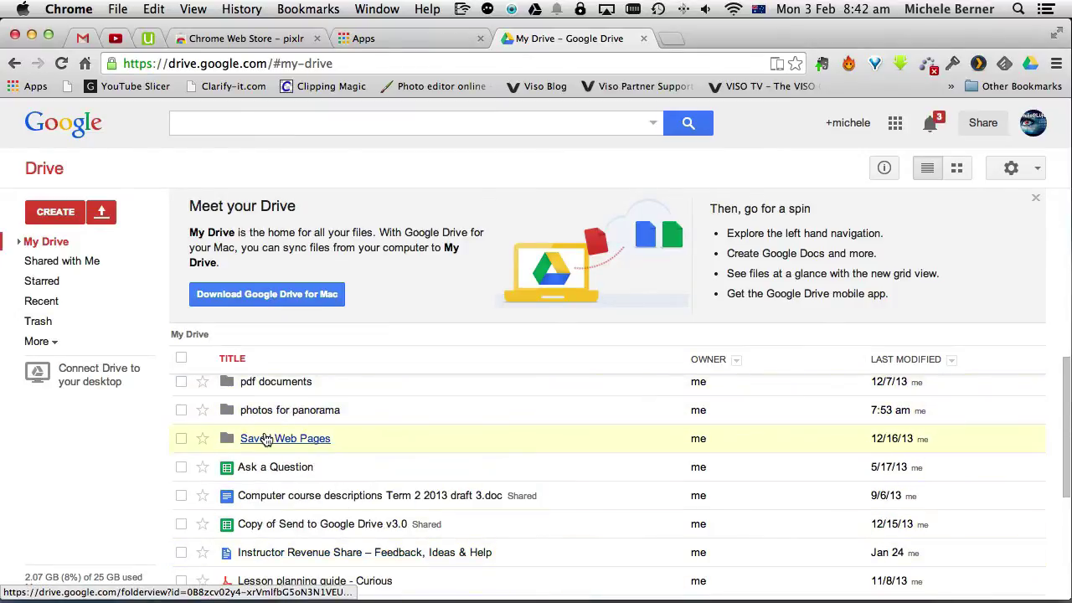
pyautogui.moveTo(62, 600)
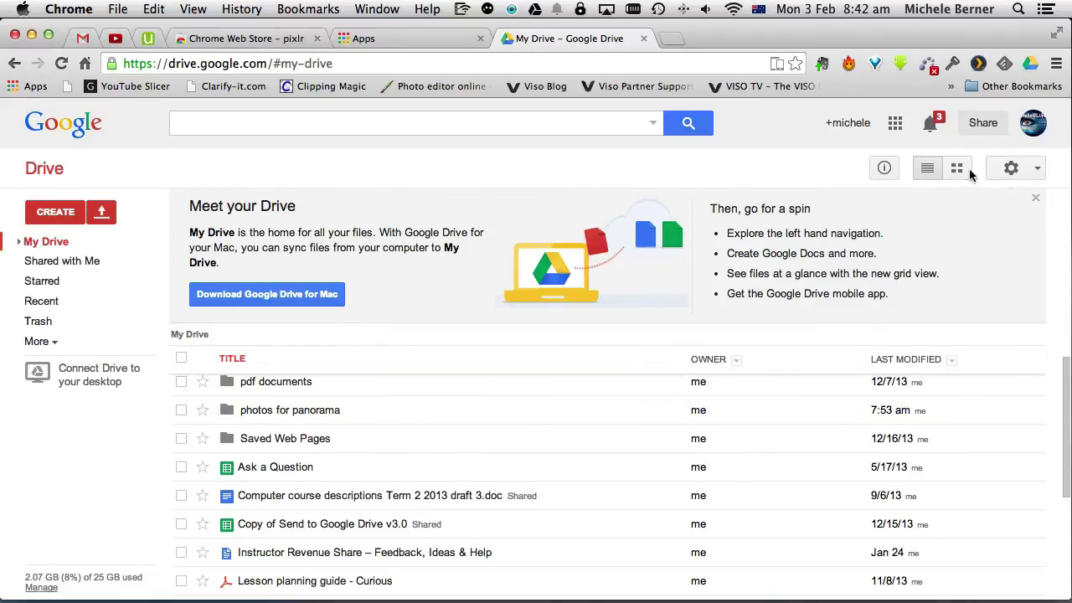
# Step: Open Manage apps from the gear menu, review Pixlr Editor's options, then close the list
pyautogui.click(1011, 169)
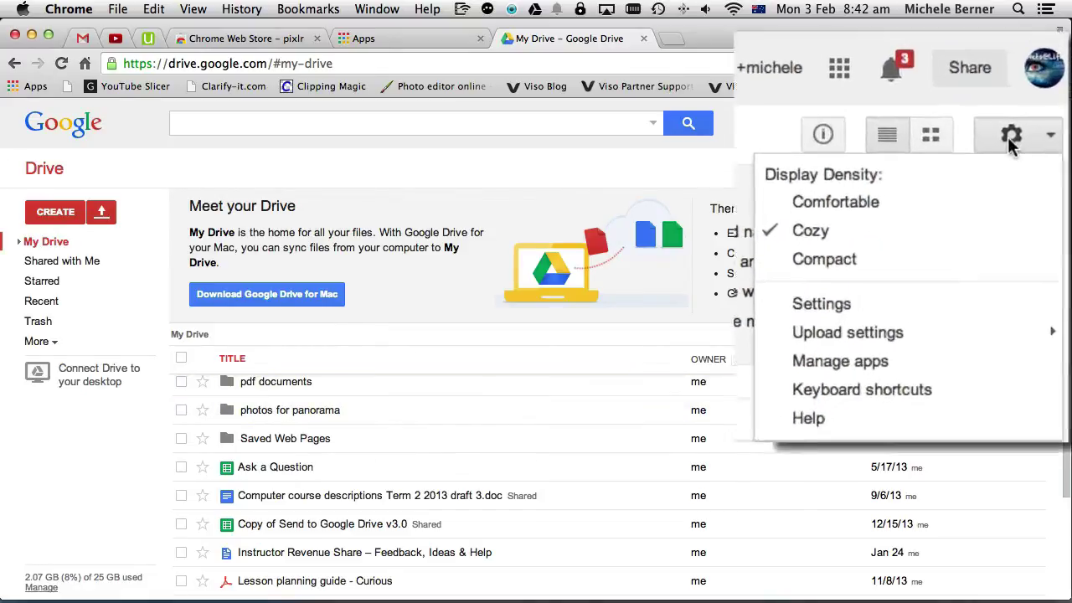
pyautogui.click(831, 399)
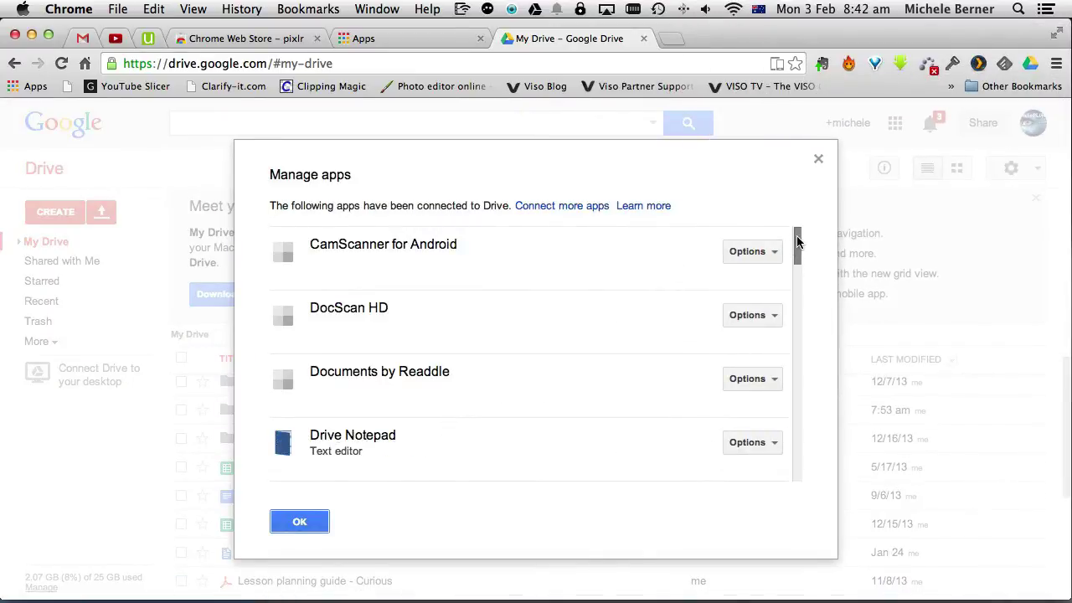
pyautogui.moveTo(798, 243); pyautogui.dragTo(795, 409)
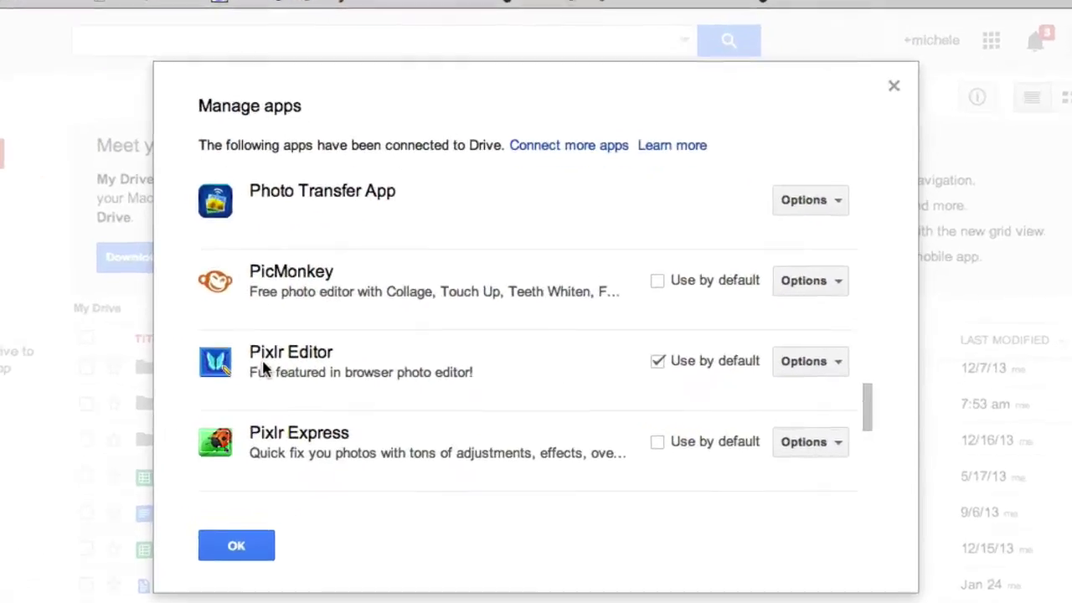
pyautogui.click(881, 352)
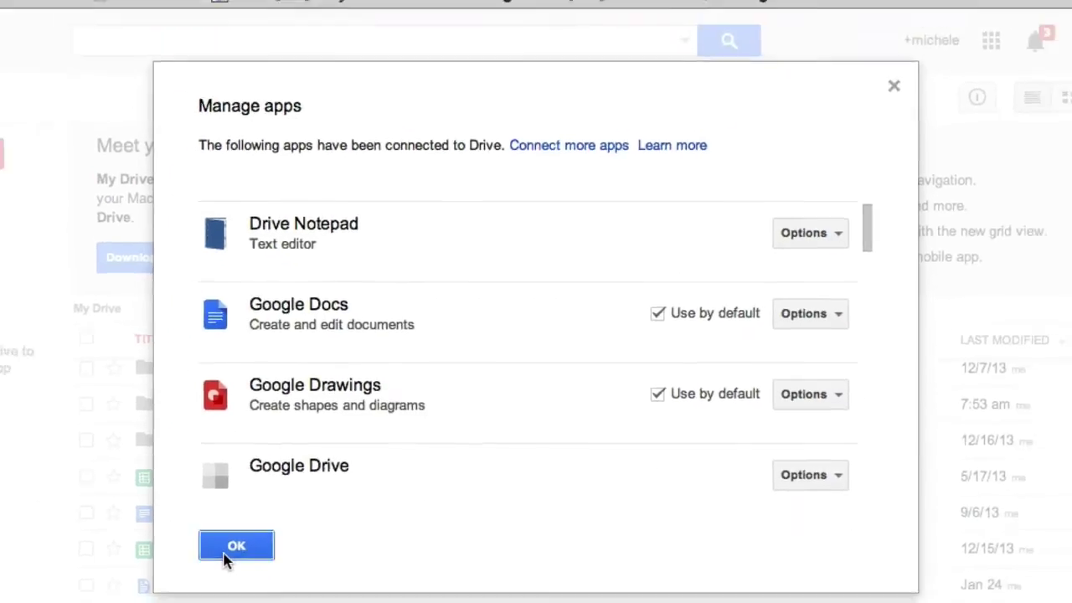
pyautogui.click(179, 572)
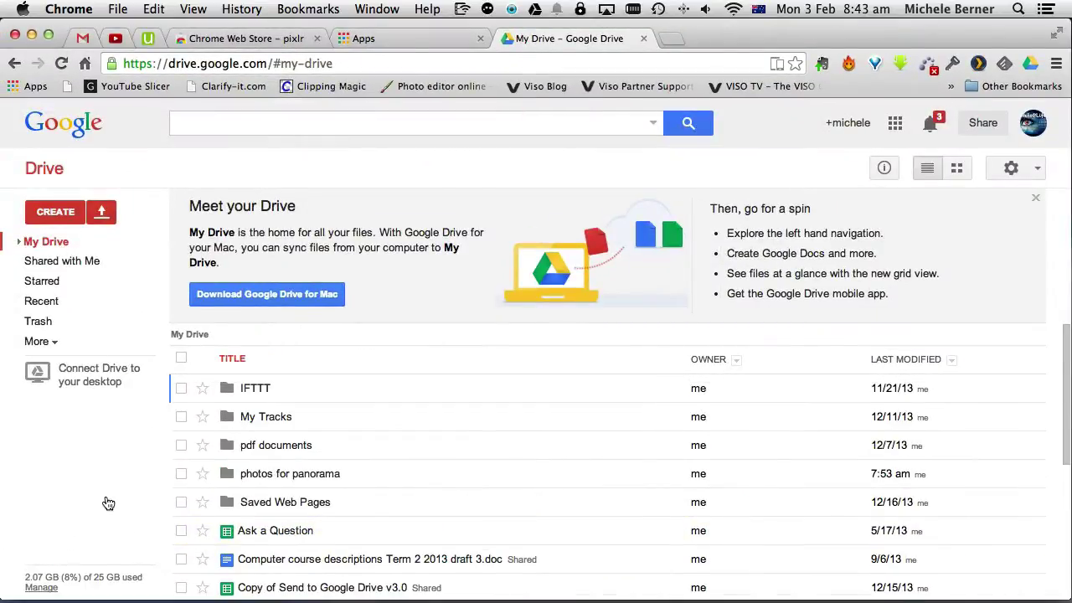
# Step: Open IMG_0476.JPG from the photos for panorama folder with Pixlr Editor
pyautogui.scroll(-5, 432, 457)
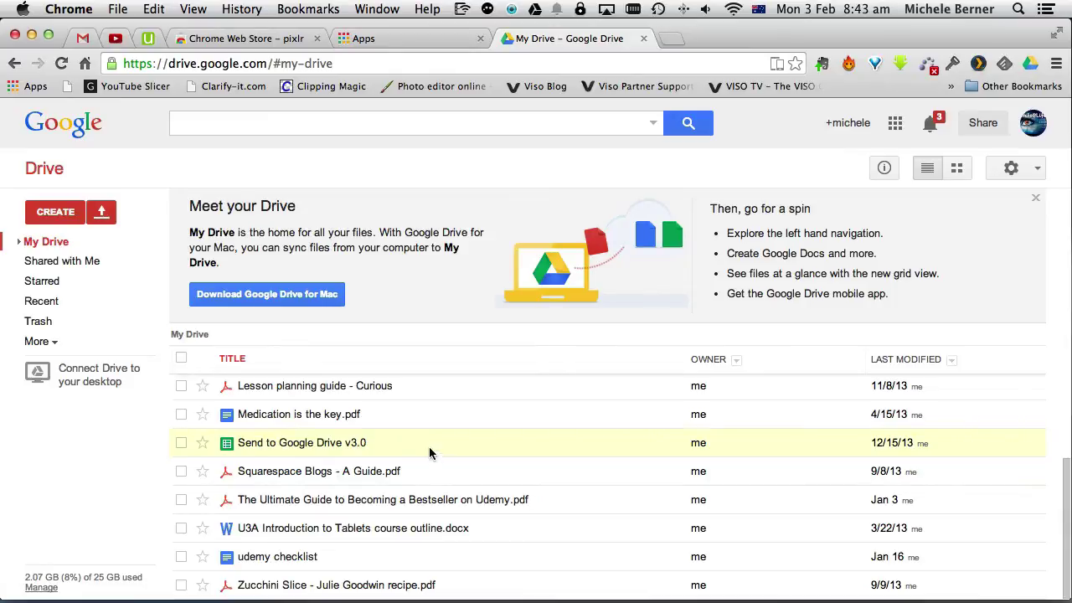
pyautogui.scroll(5, 431, 457)
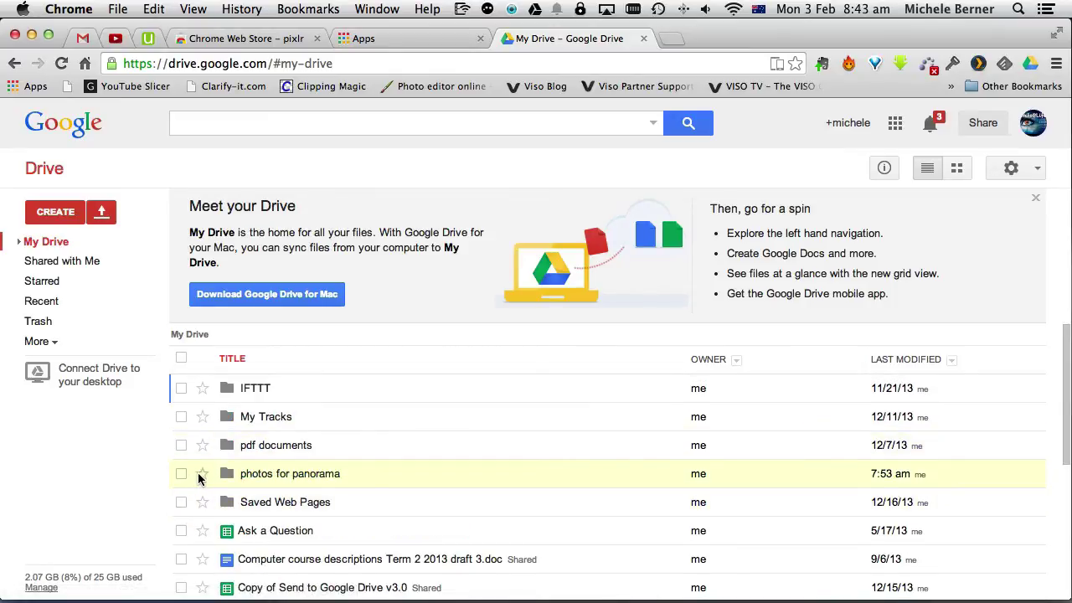
pyautogui.click(225, 474)
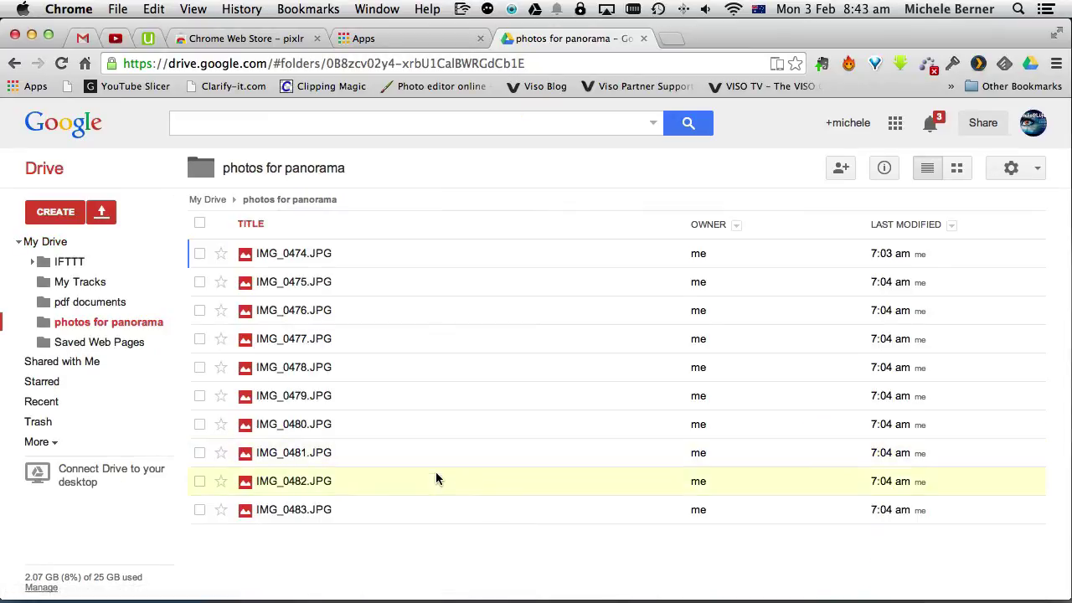
pyautogui.click(279, 314)
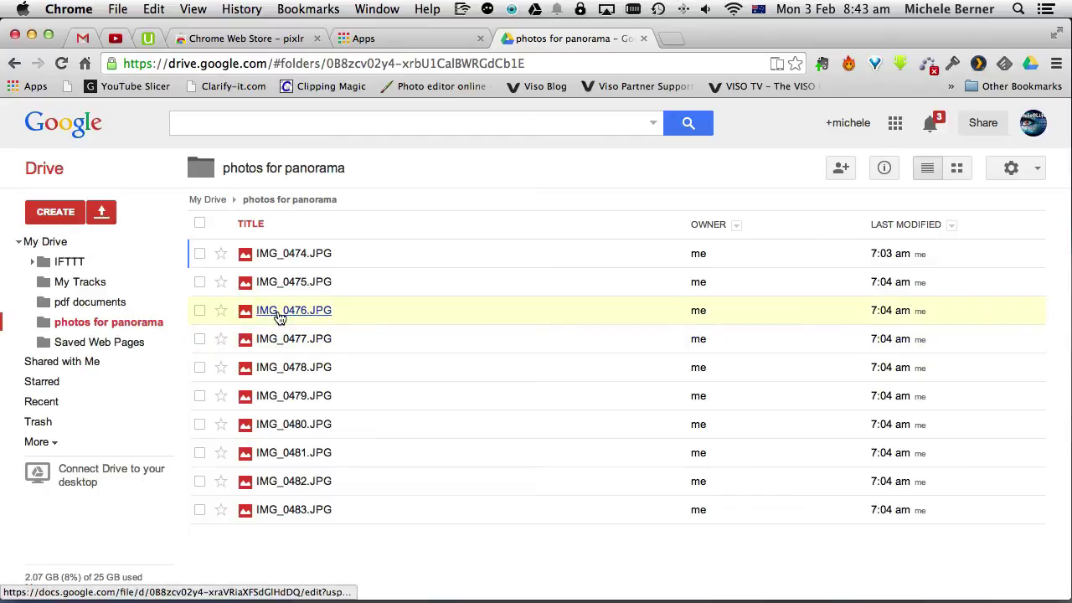
pyautogui.rightClick(278, 311)
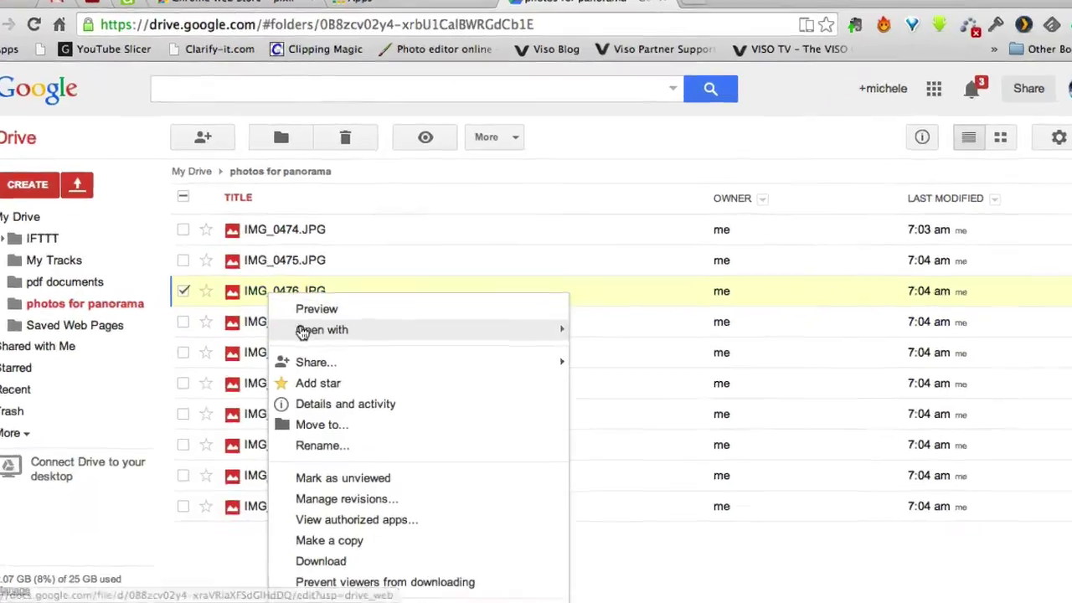
pyautogui.moveTo(310, 346)
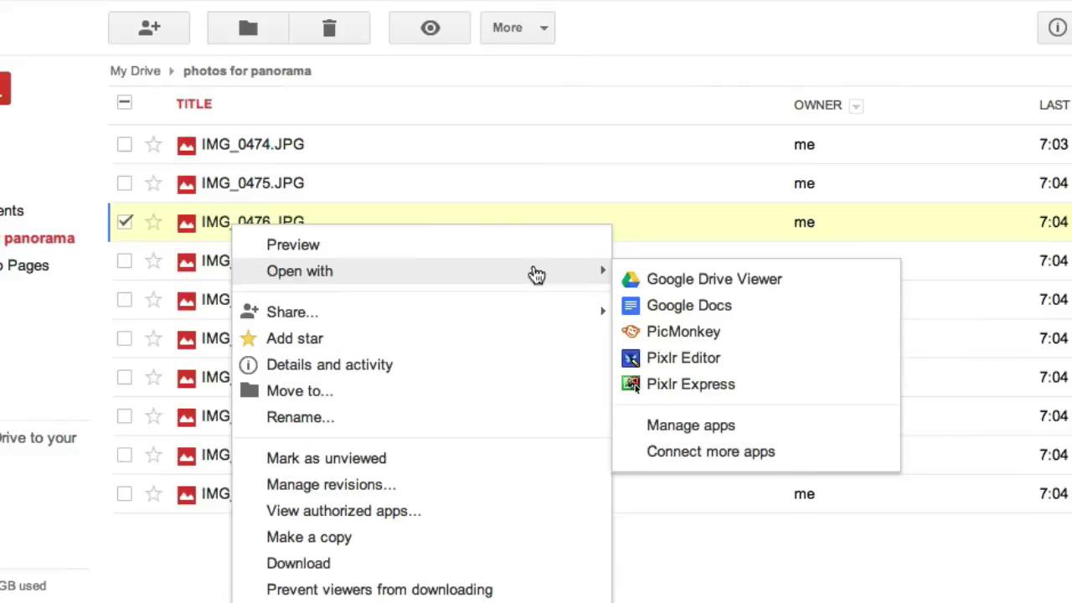
pyautogui.click(666, 359)
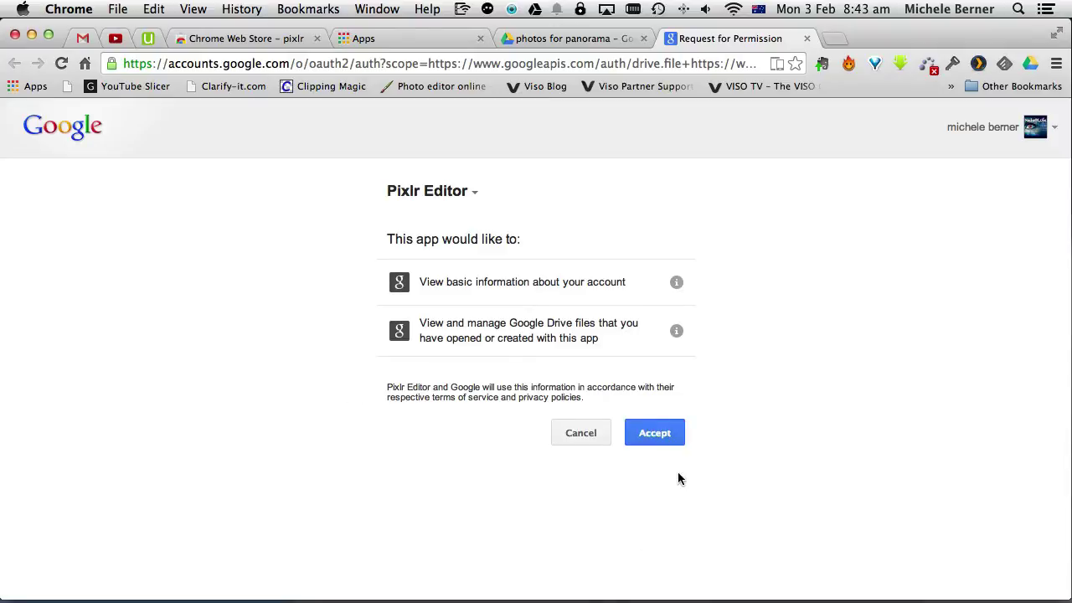
# Step: Accept Pixlr Editor's request for permission to access Drive files
pyautogui.click(655, 435)
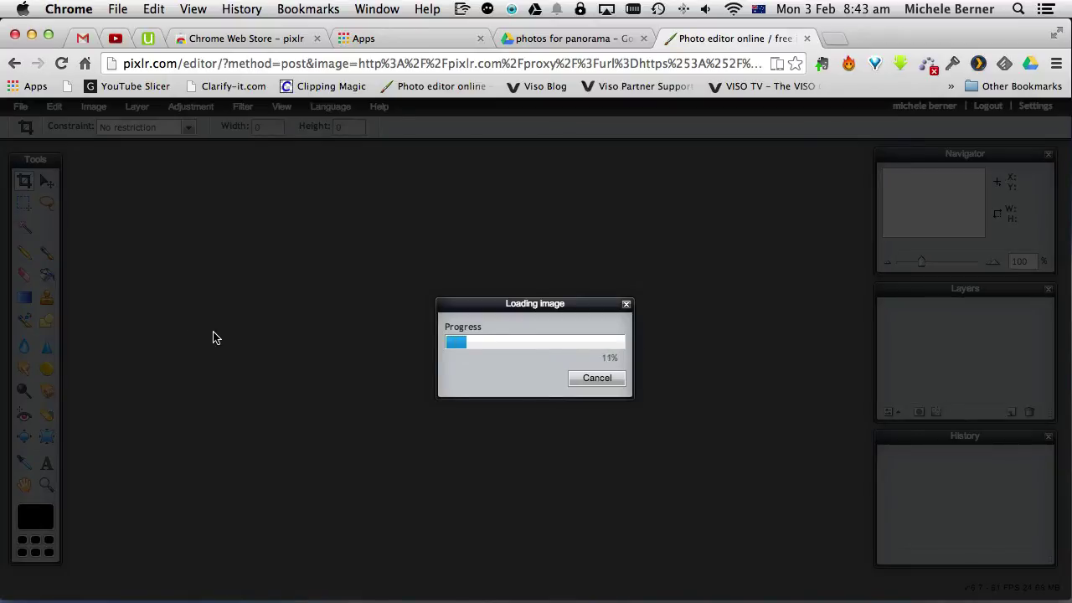
# Step: Rotate the IMG_0476 canvas 90° clockwise so it stands upright at 2448x3264 px
pyautogui.click(93, 106)
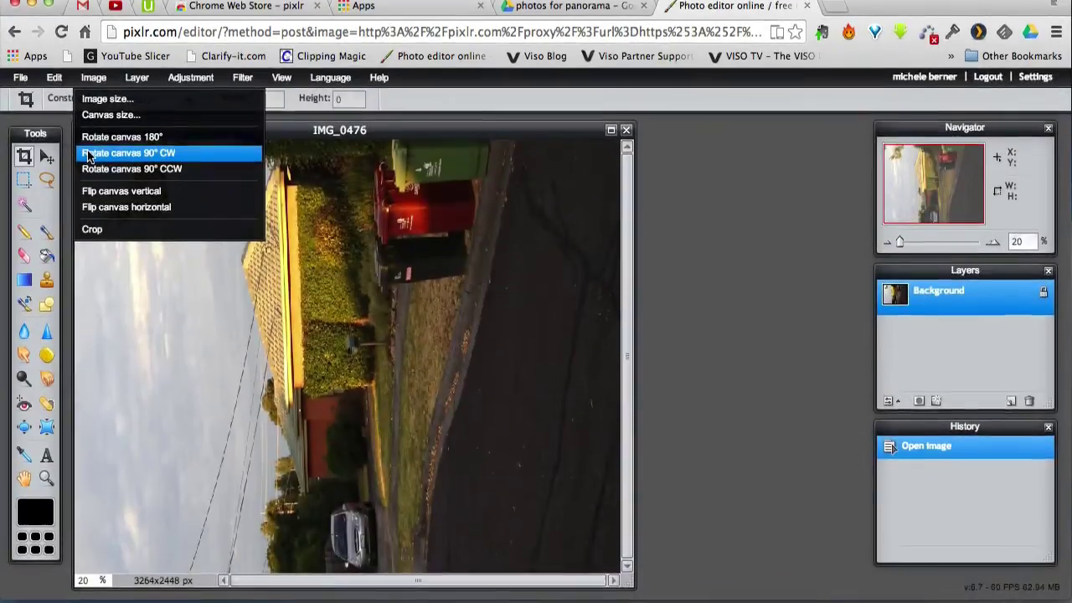
pyautogui.click(88, 154)
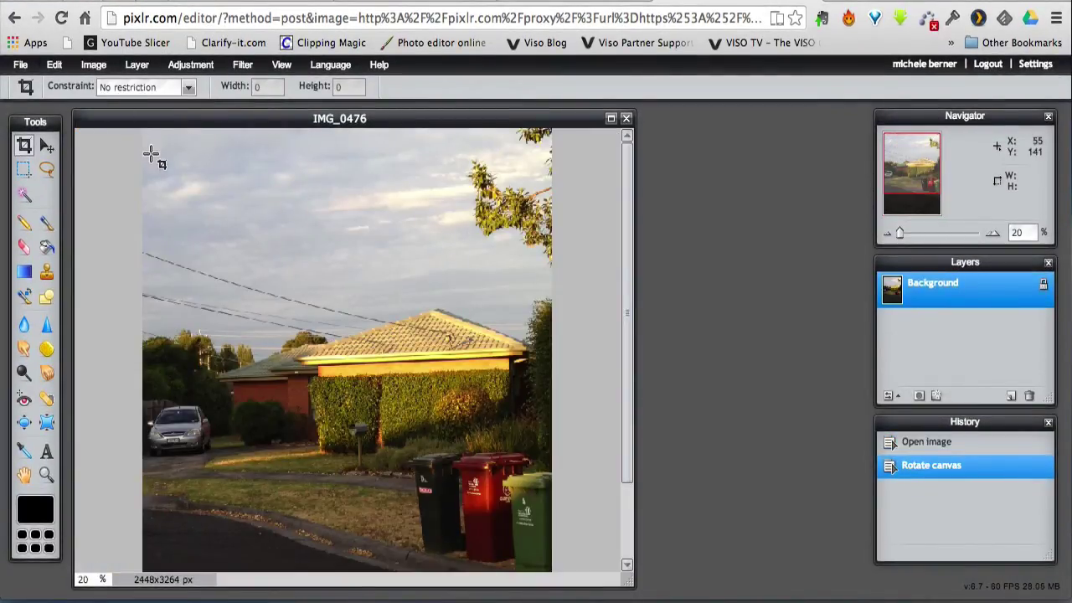
pyautogui.click(19, 65)
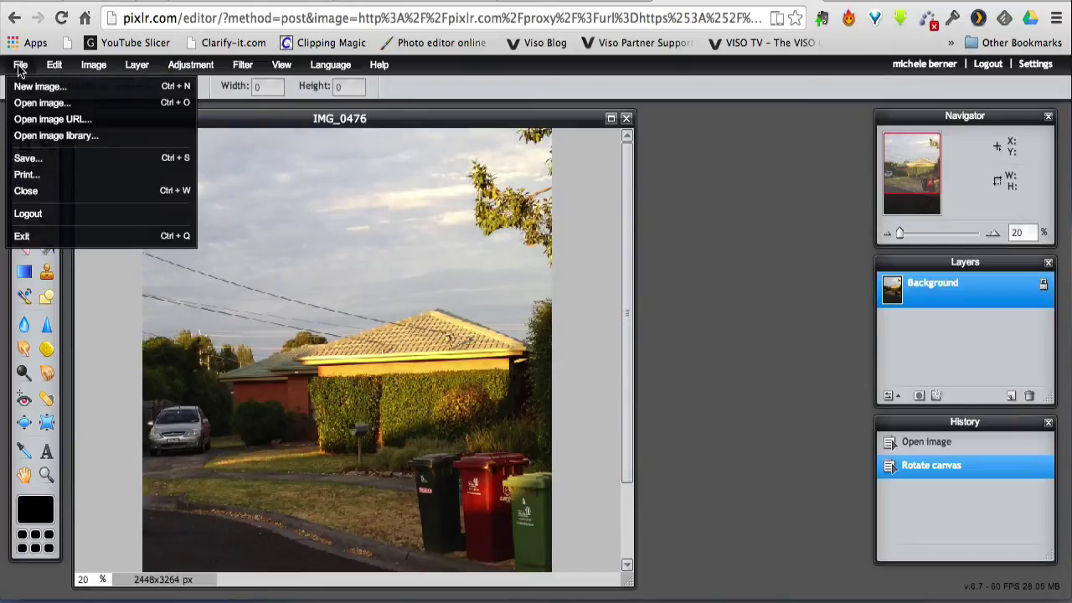
# Step: Save a copy named 'IMG_0476 - rotated.jpg' into Drive's photos for panorama folder
pyautogui.click(27, 157)
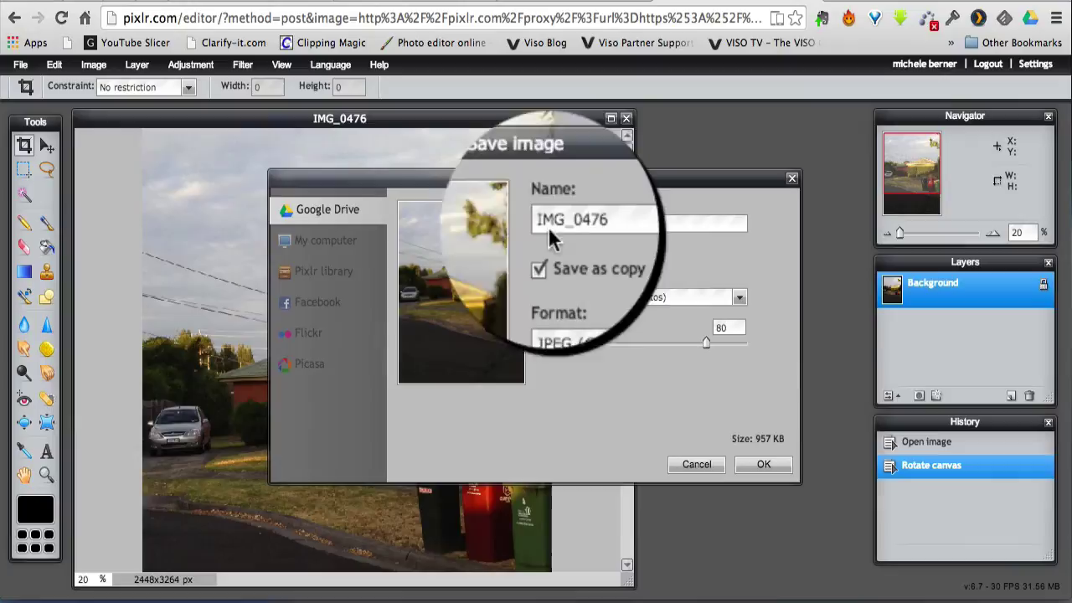
pyautogui.write('- ')
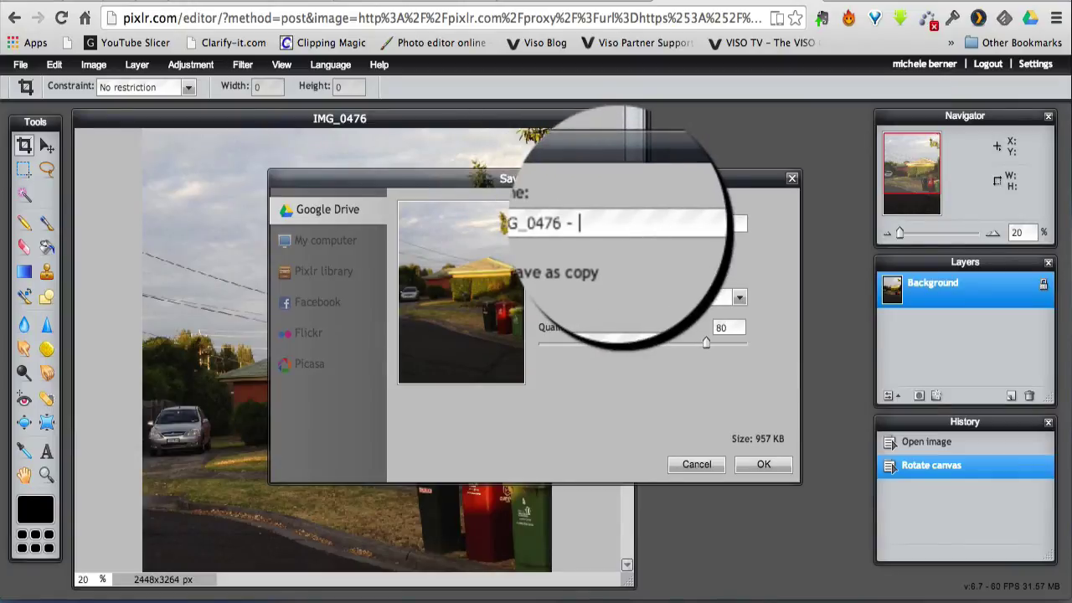
pyautogui.write('rotated')
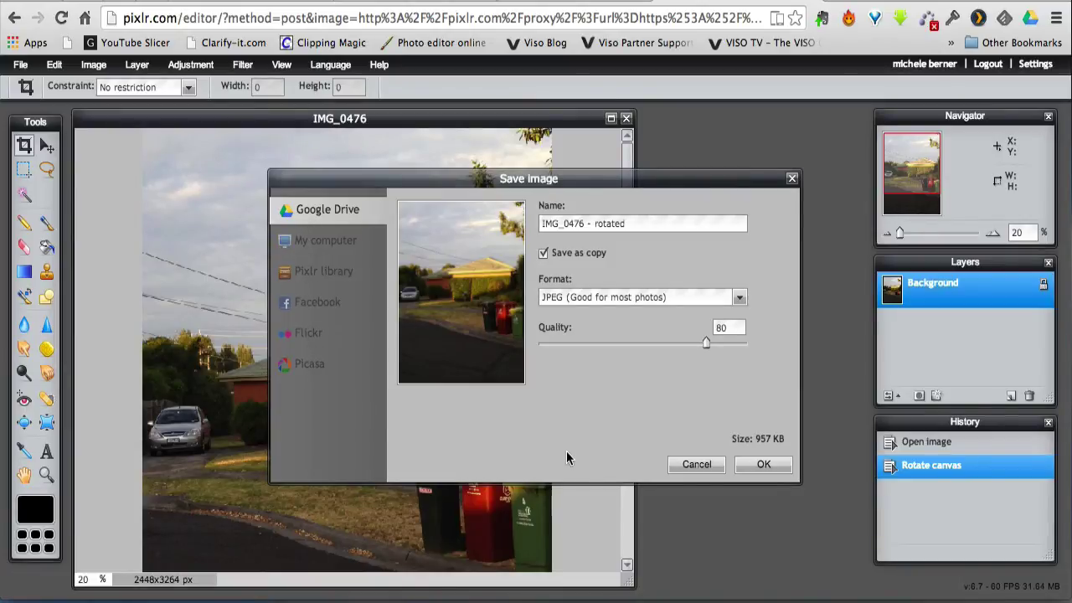
pyautogui.click(762, 466)
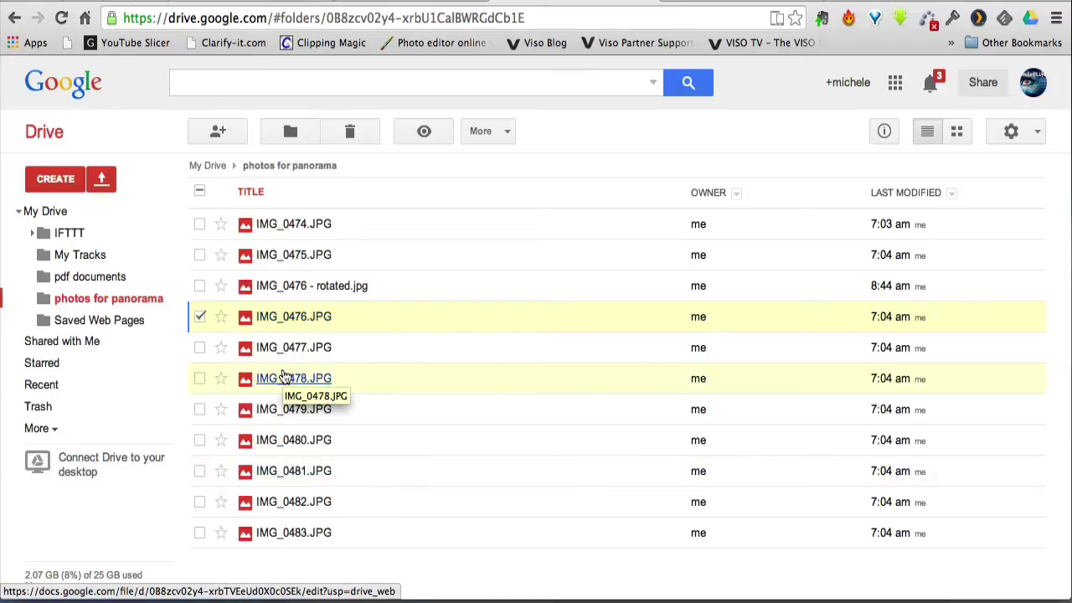
# Step: Open IMG_0478.JPG from the panorama folder with Pixlr Express
pyautogui.rightClick(286, 381)
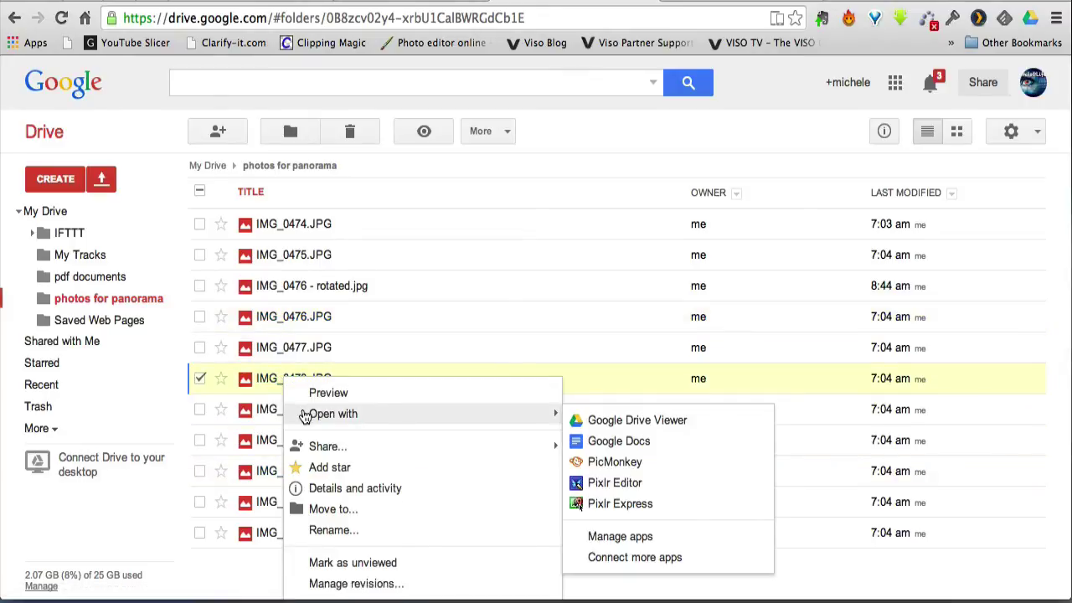
pyautogui.moveTo(481, 425)
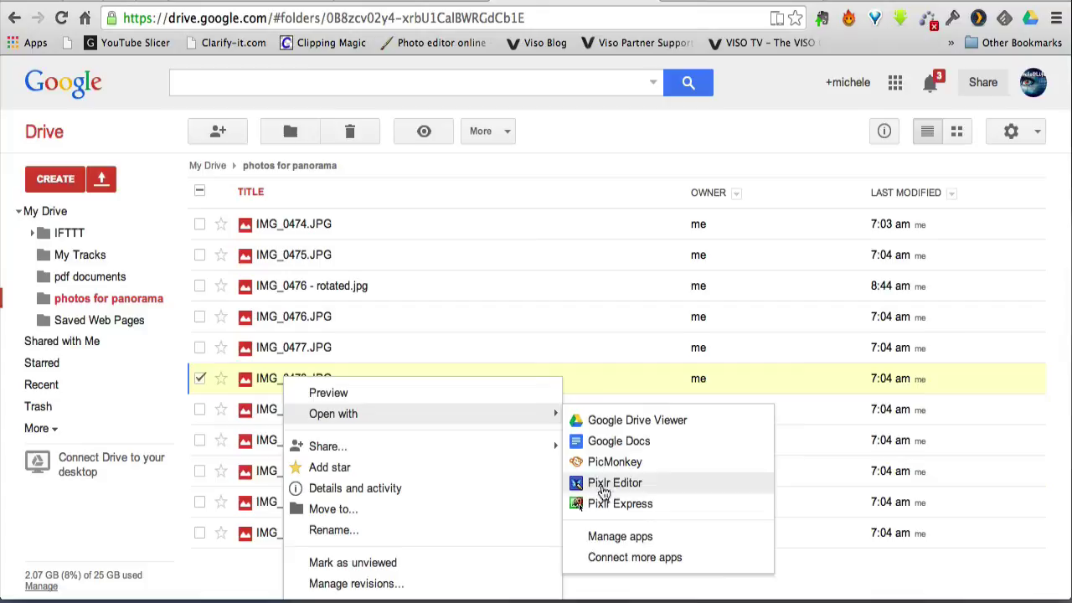
pyautogui.click(608, 505)
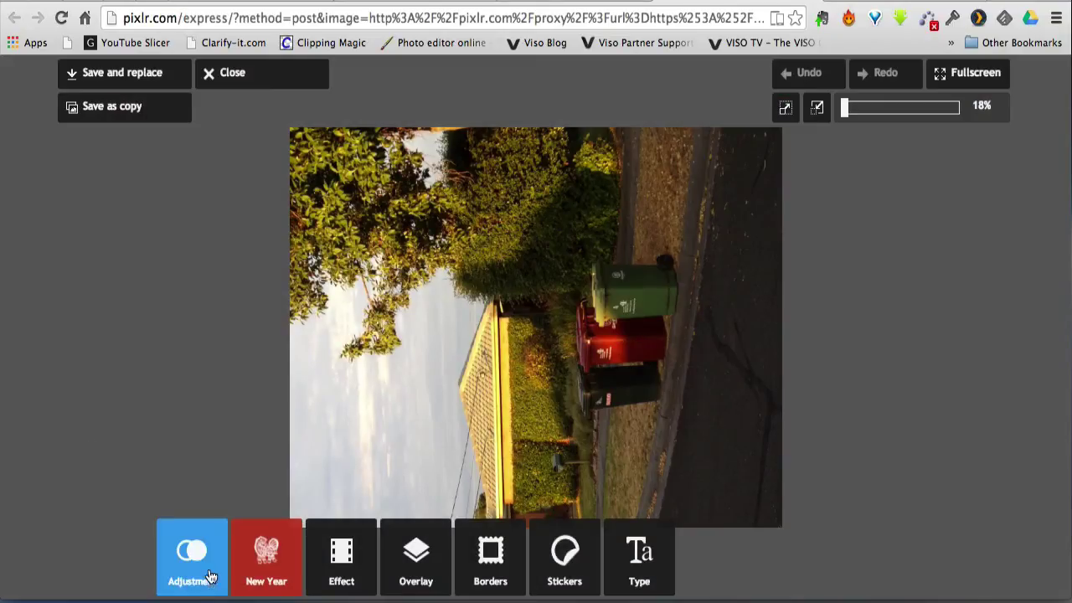
# Step: Rotate the IMG_0478 photo clockwise so it stands upright
pyautogui.click(211, 576)
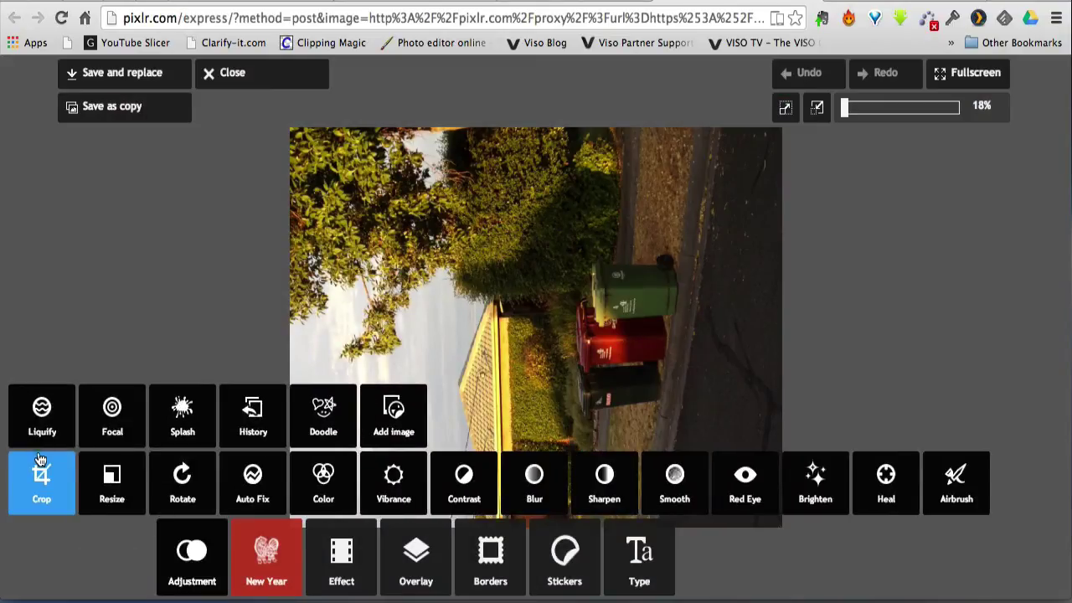
pyautogui.click(192, 468)
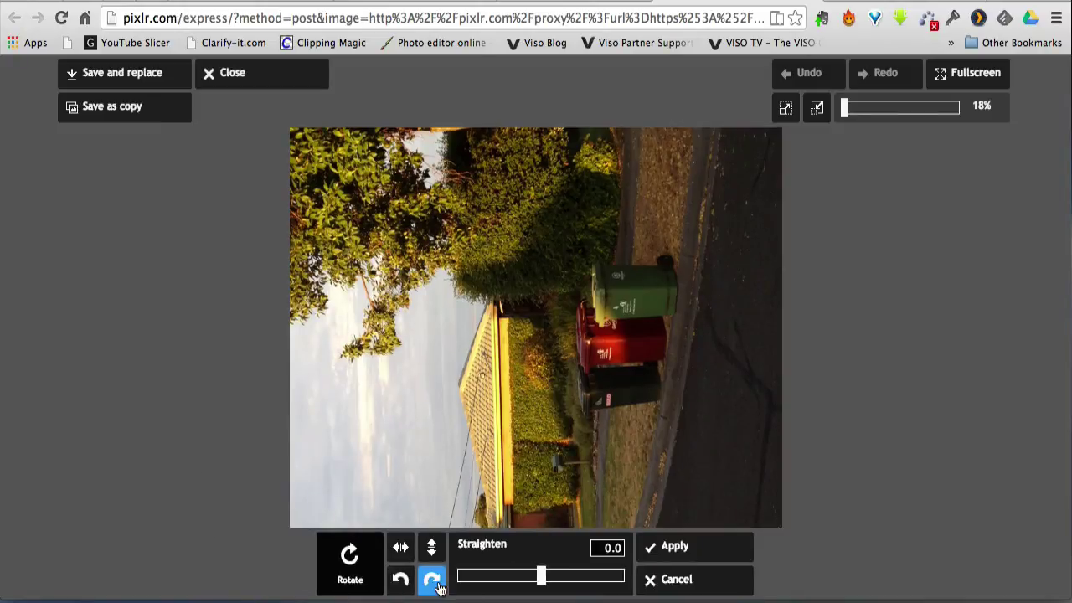
pyautogui.click(432, 580)
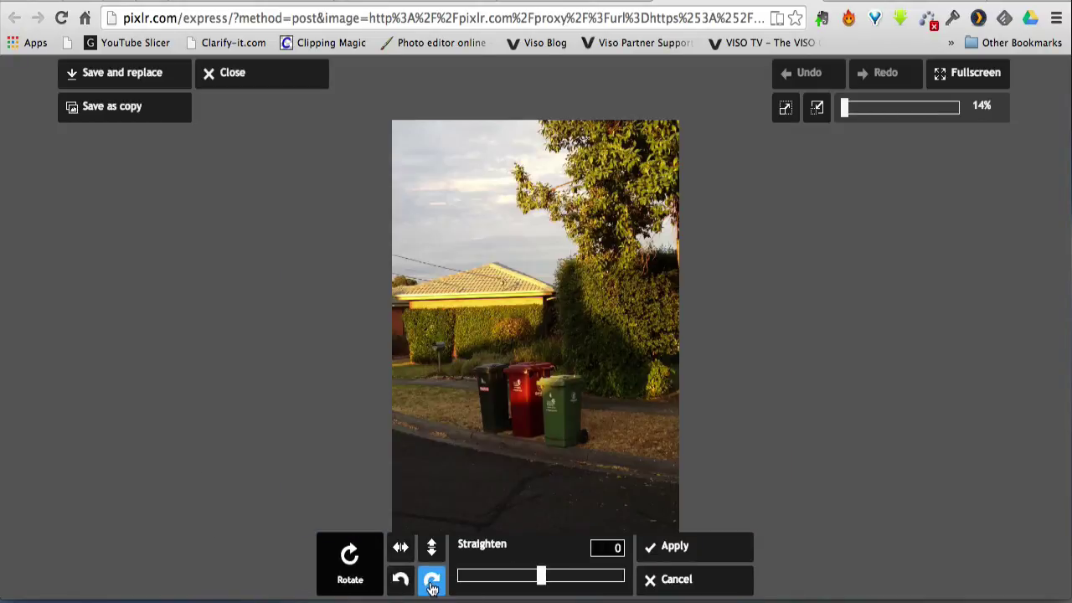
# Step: Save it back to Drive as a copy named 'IMG_0478 - rotated'
pyautogui.click(108, 110)
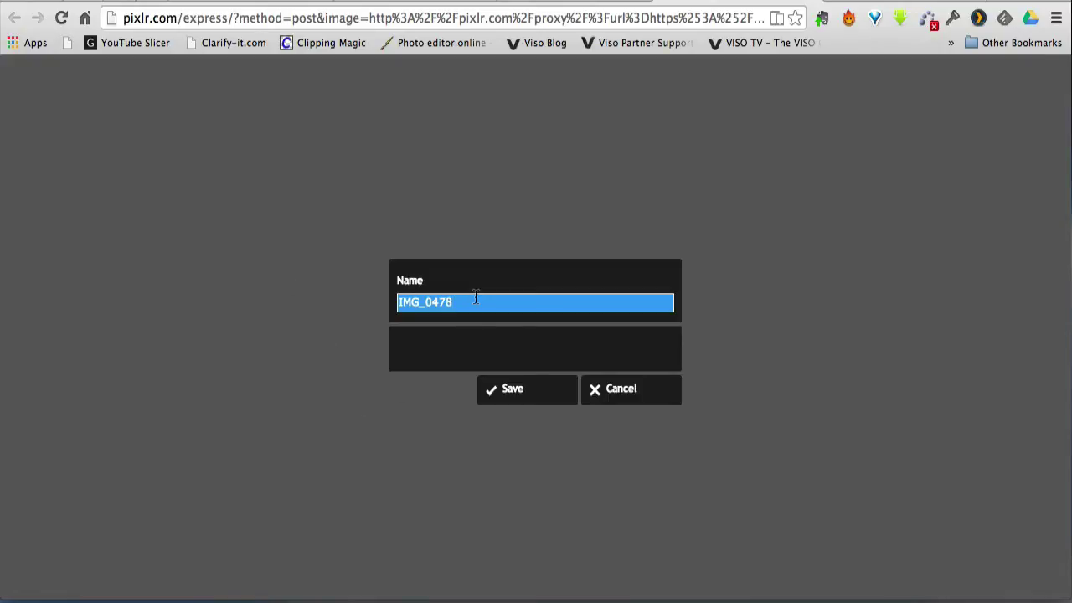
pyautogui.write('- rotated')
pyautogui.press('BackSpace')
pyautogui.press('BackSpace')
pyautogui.press('BackSpace')
pyautogui.press('BackSpace')
pyautogui.press('BackSpace')
pyautogui.write('tated')
pyautogui.click(529, 394)
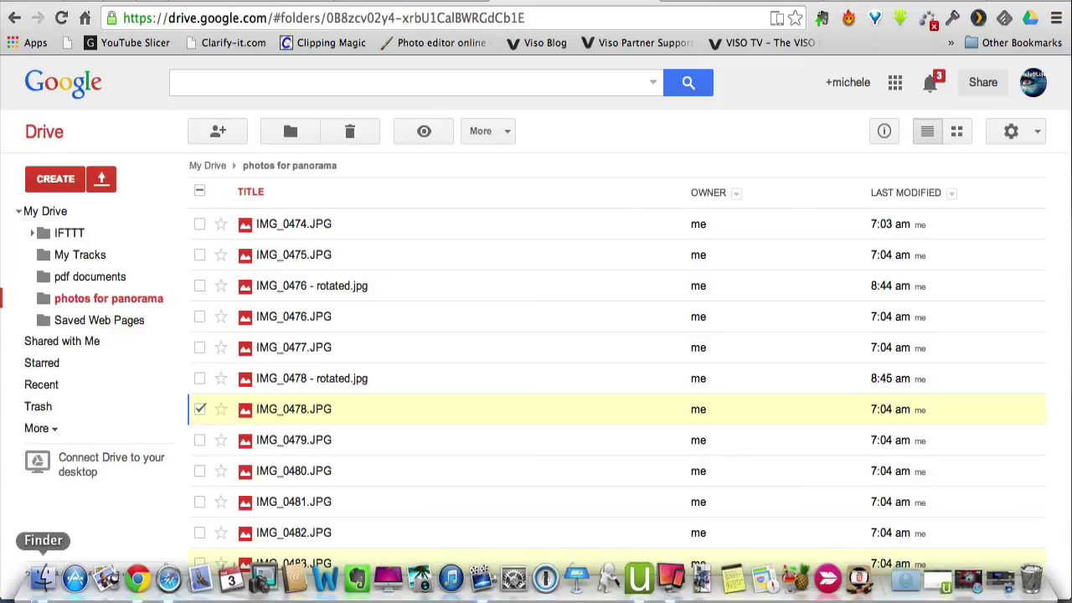
# Step: Confirm IMG_0478 - rotated.jpg is listed in Drive, then bring up a Finder window
pyautogui.click(34, 582)
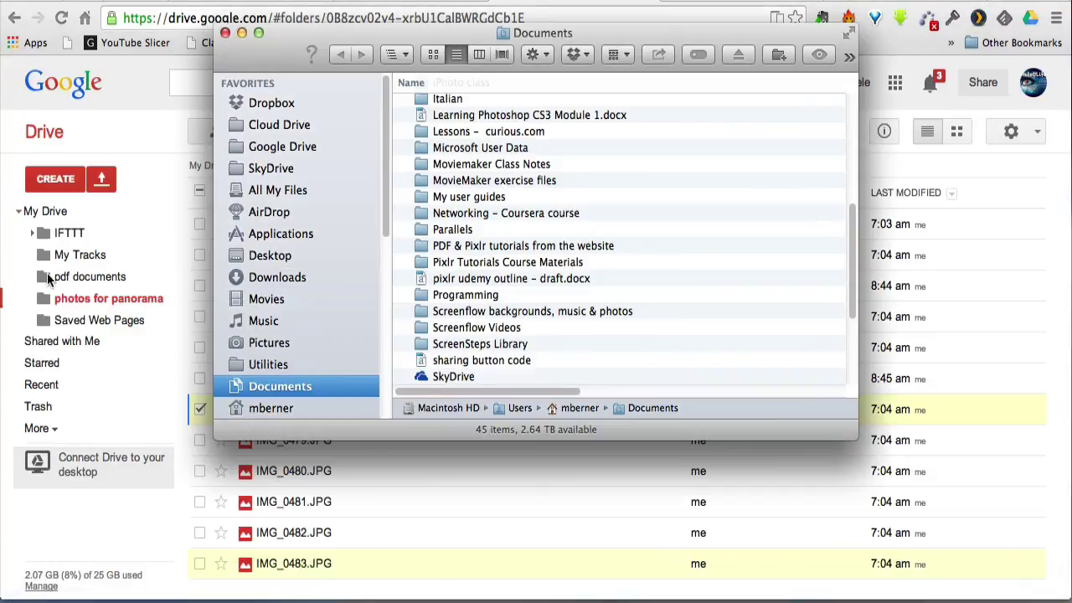
# Step: Check both rotated copies in Finder's synced Google Drive photos for panorama folder, then close Finder
pyautogui.click(260, 148)
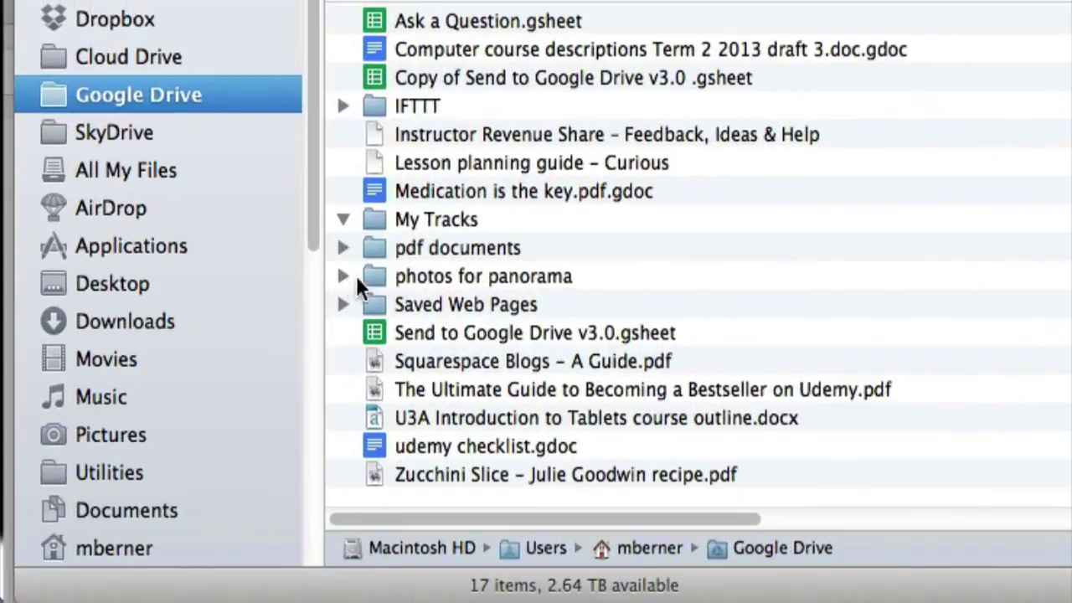
pyautogui.click(342, 276)
pyautogui.scroll(-3, 754, 427)
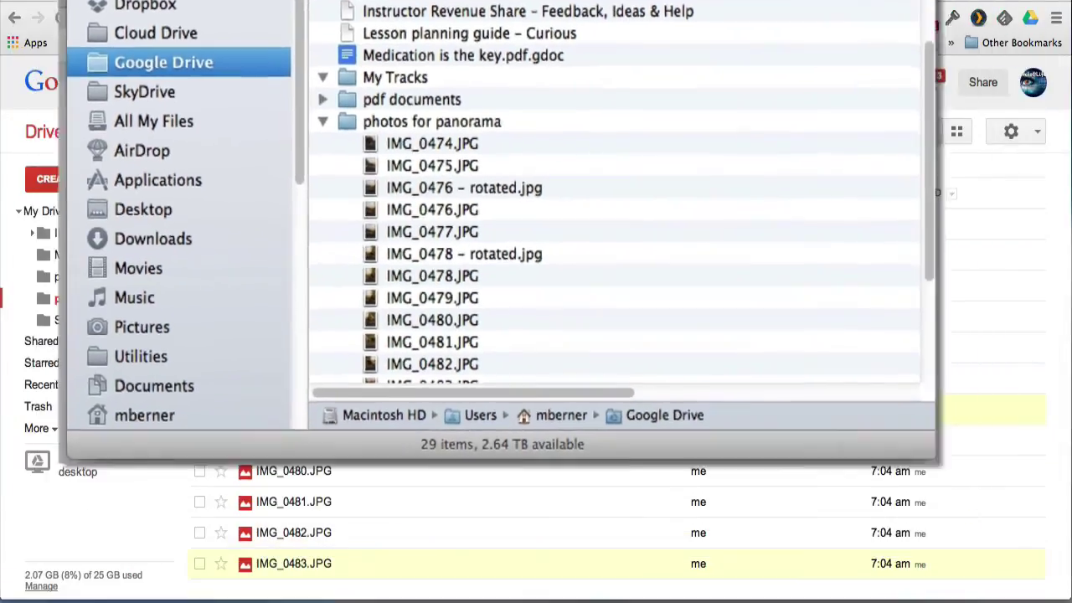
pyautogui.press('super+Tab')
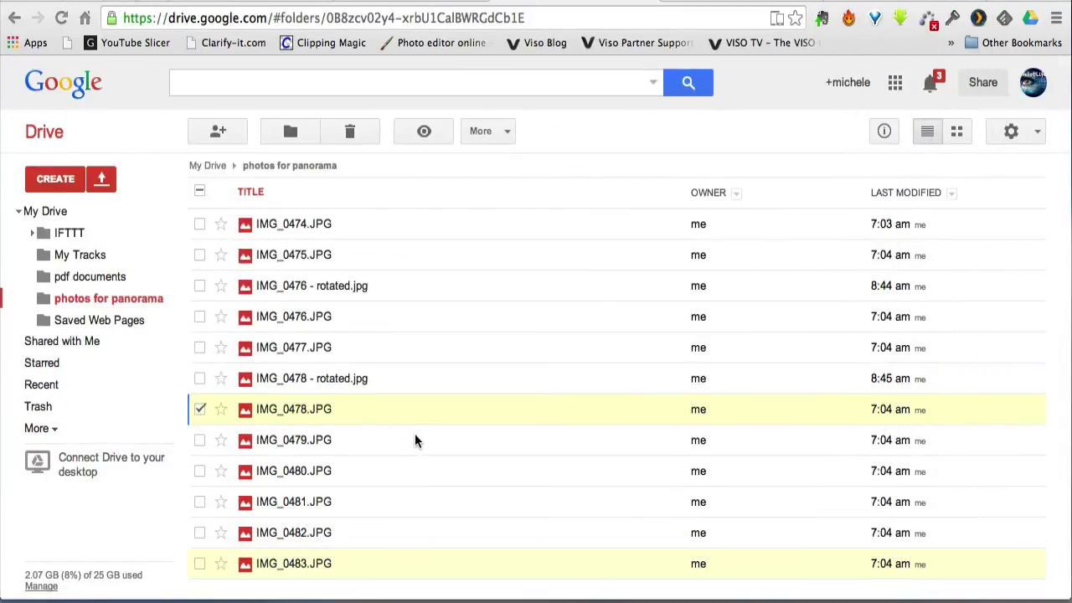